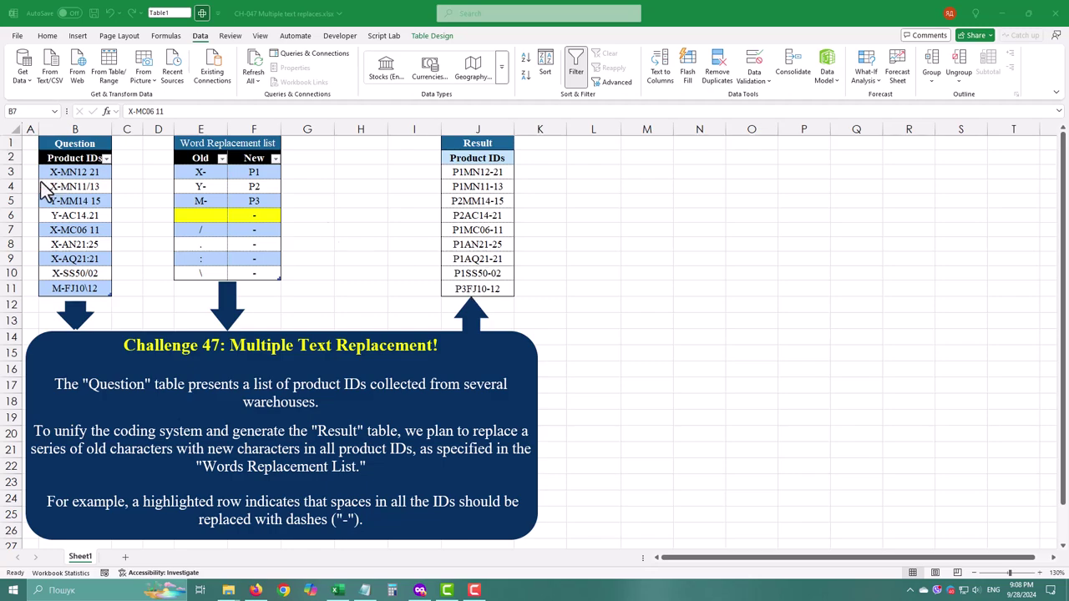
# - Load the Question table of product IDs into the Power Query Editor and insert a custom step after Source
pyautogui.click(111, 69)
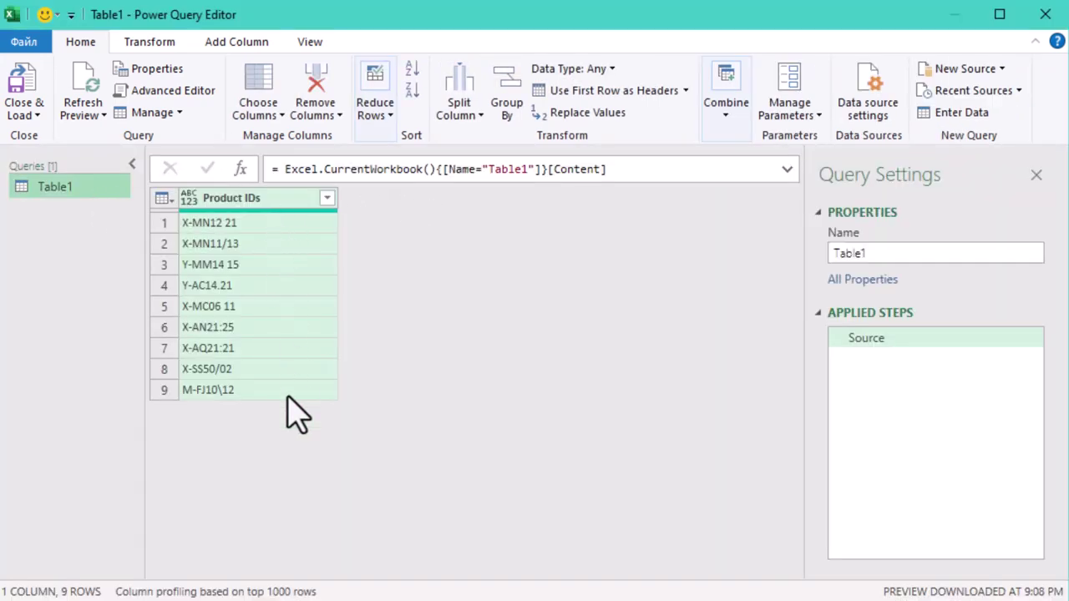
pyautogui.click(879, 338)
pyautogui.rightClick(876, 339)
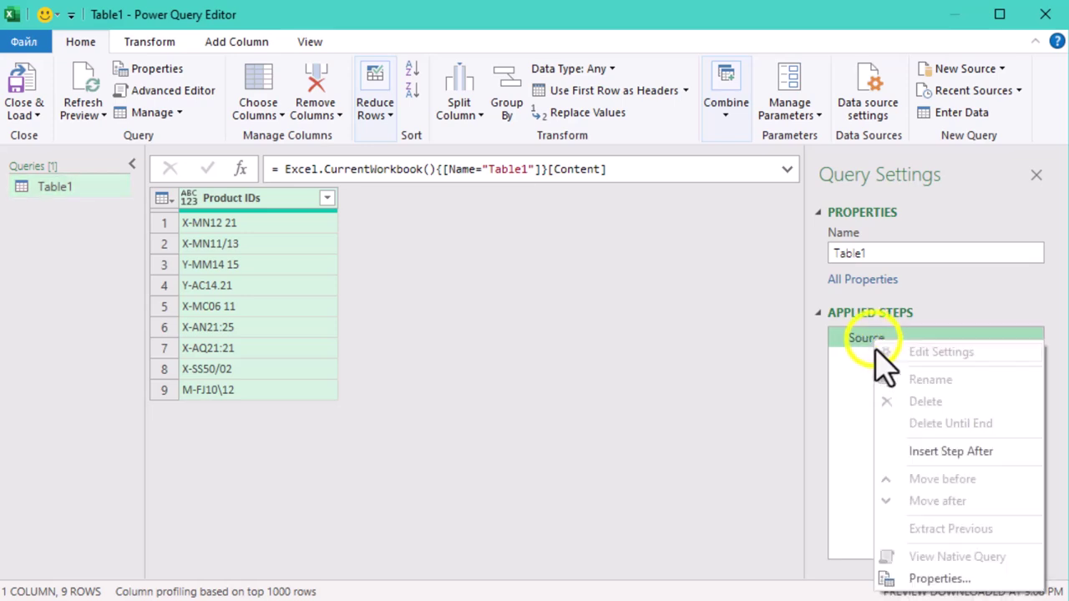
pyautogui.click(932, 451)
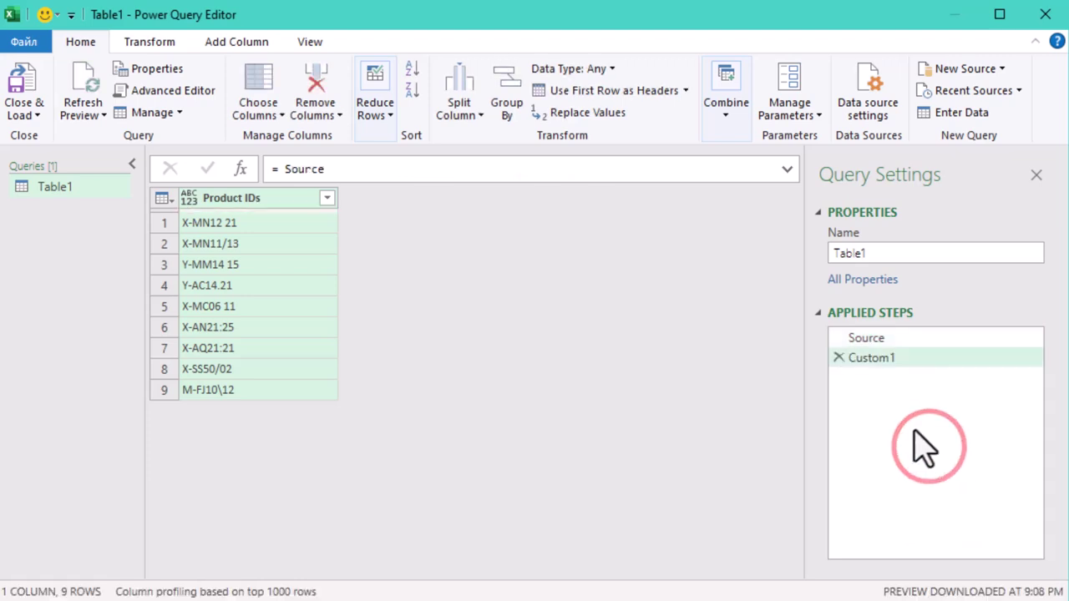
# - Copy the Source step's whole formula expression, Excel.CurrentWorkbook(){[Name="Table1"]}[Content]
pyautogui.click(925, 338)
pyautogui.moveTo(622, 169); pyautogui.dragTo(283, 170)
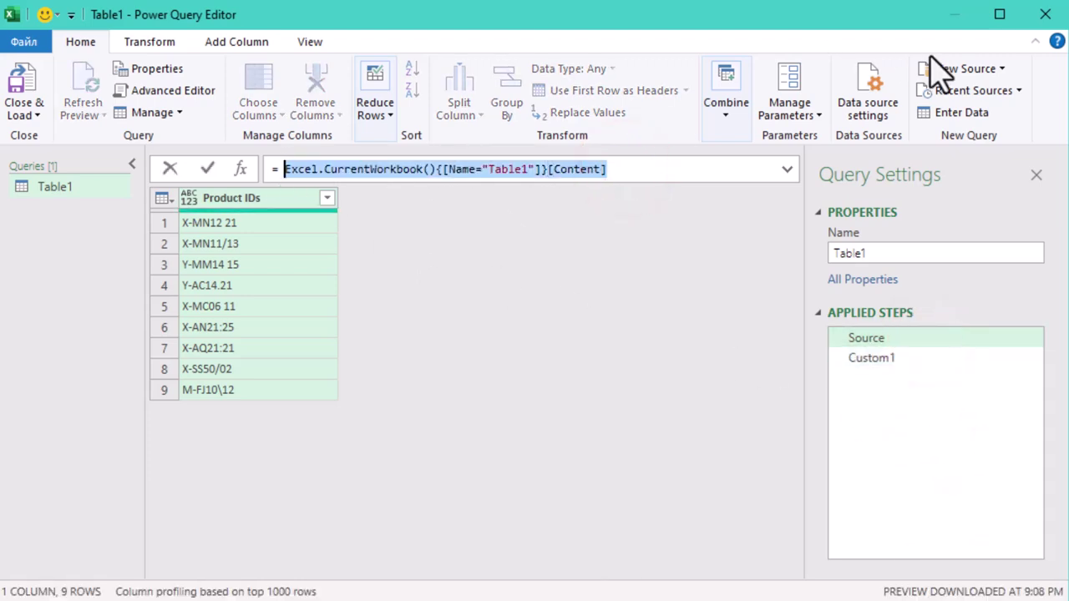
pyautogui.rightClick(491, 175)
pyautogui.click(545, 209)
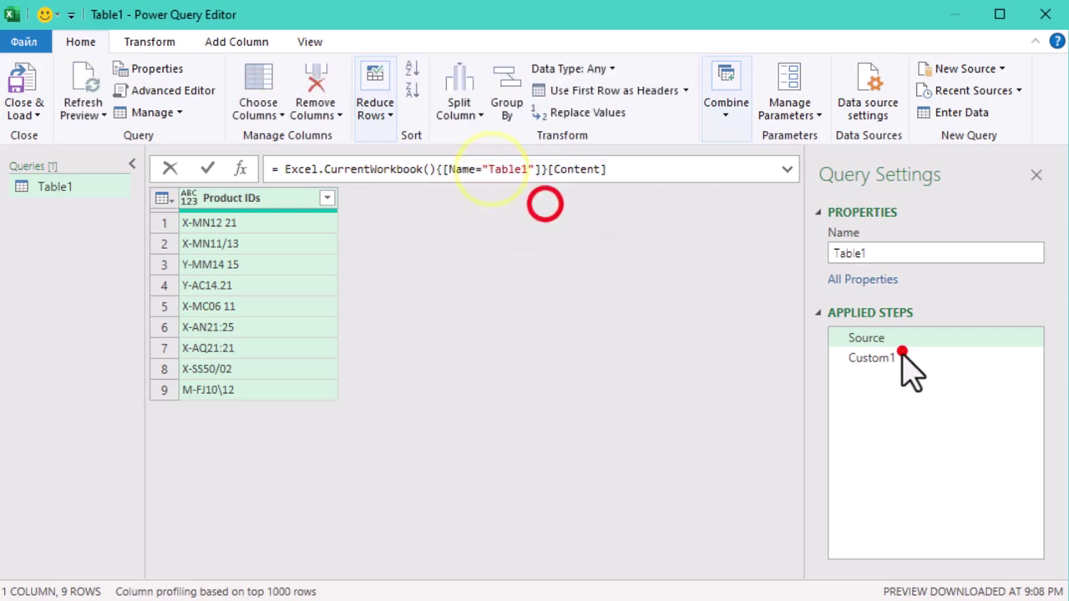
# - Rename the custom step after Source as Replacements
pyautogui.click(890, 358)
pyautogui.rightClick(890, 358)
pyautogui.click(953, 397)
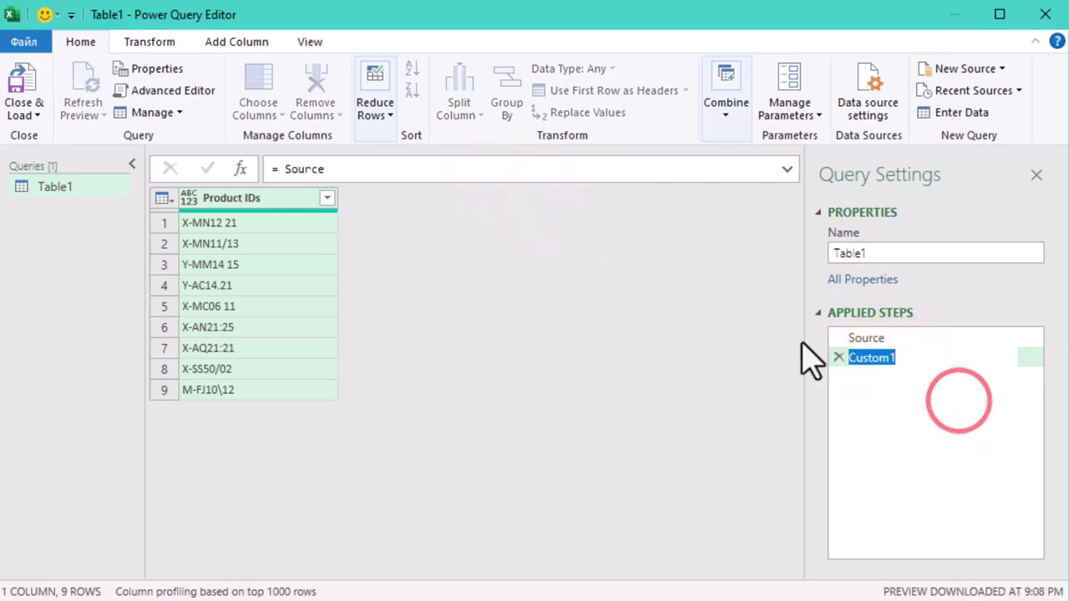
pyautogui.write('Replacements')
pyautogui.press('Return')
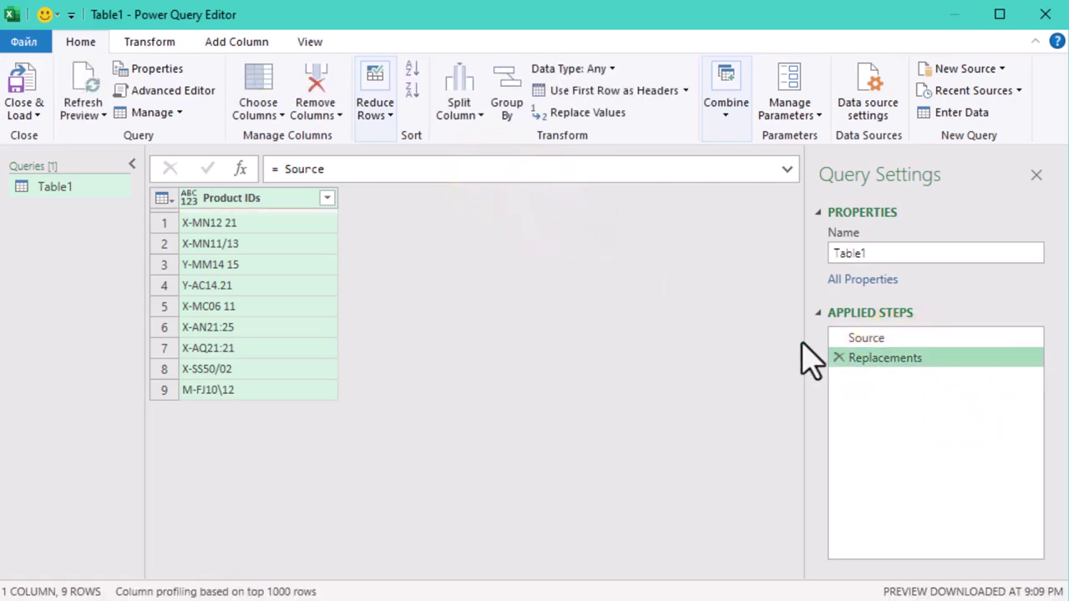
# - Replace the Replacements step's formula with the copied workbook expression, changing its table name to Table2
pyautogui.moveTo(351, 167); pyautogui.dragTo(284, 170)
pyautogui.hotkey('ctrl', 'v')
pyautogui.click(527, 170)
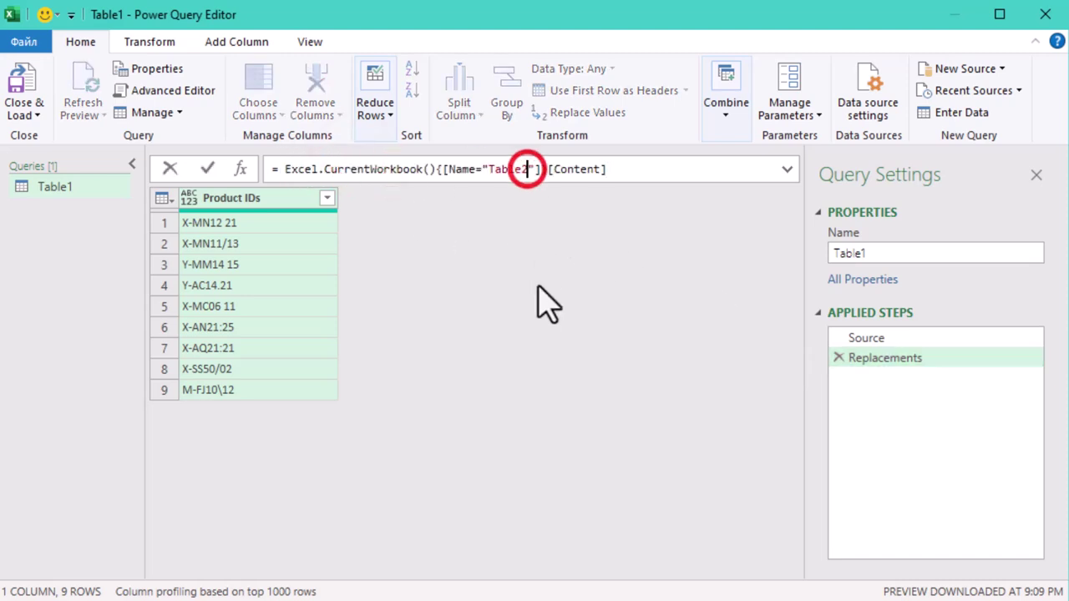
pyautogui.press('BackSpace')
pyautogui.write('2')
pyautogui.click(537, 281)
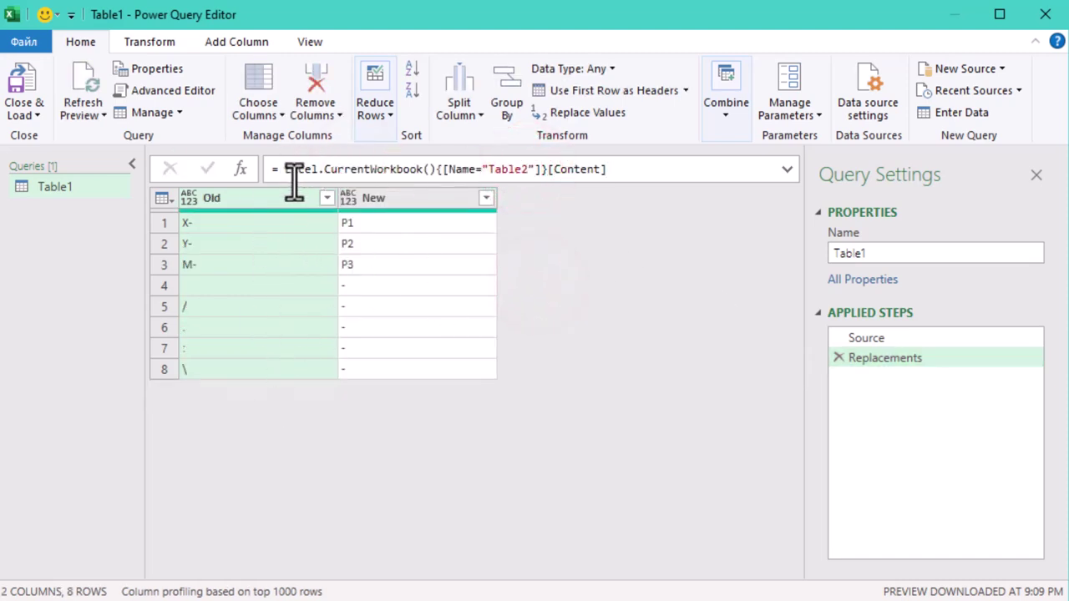
# - Wrap the Replacements step's Excel.CurrentWorkbook expression in Table.ToRecords() to convert the replacement table into a list of records
pyautogui.click(283, 171)
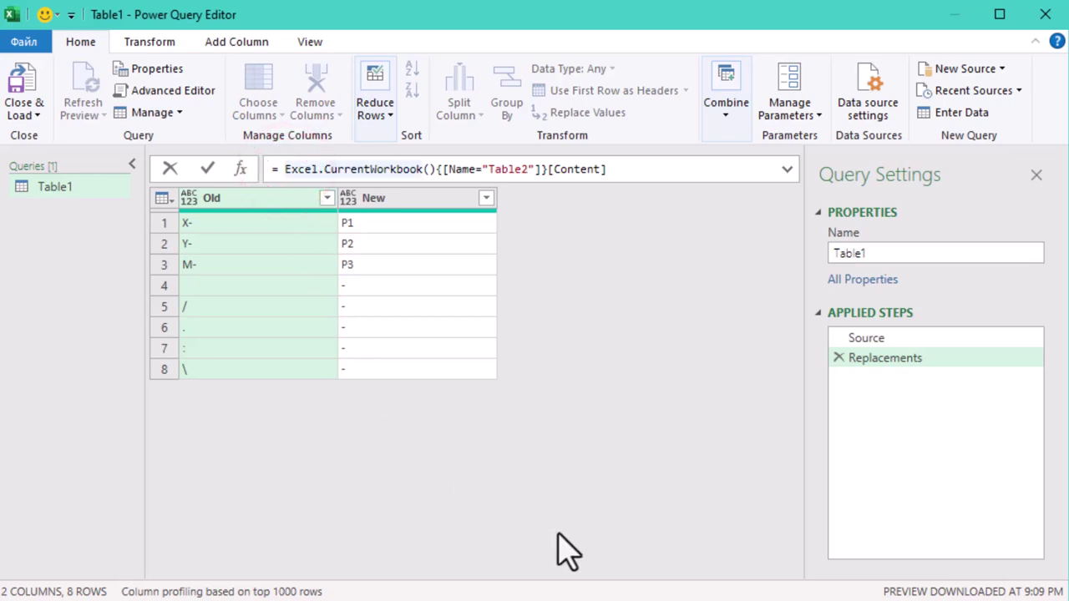
pyautogui.write('Tabl')
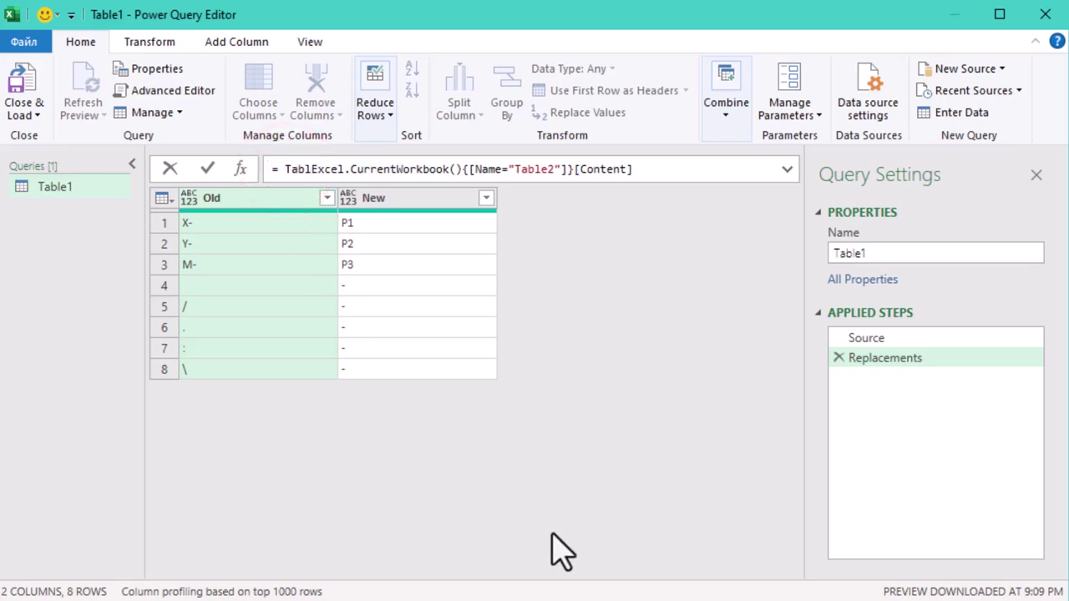
pyautogui.write('e.')
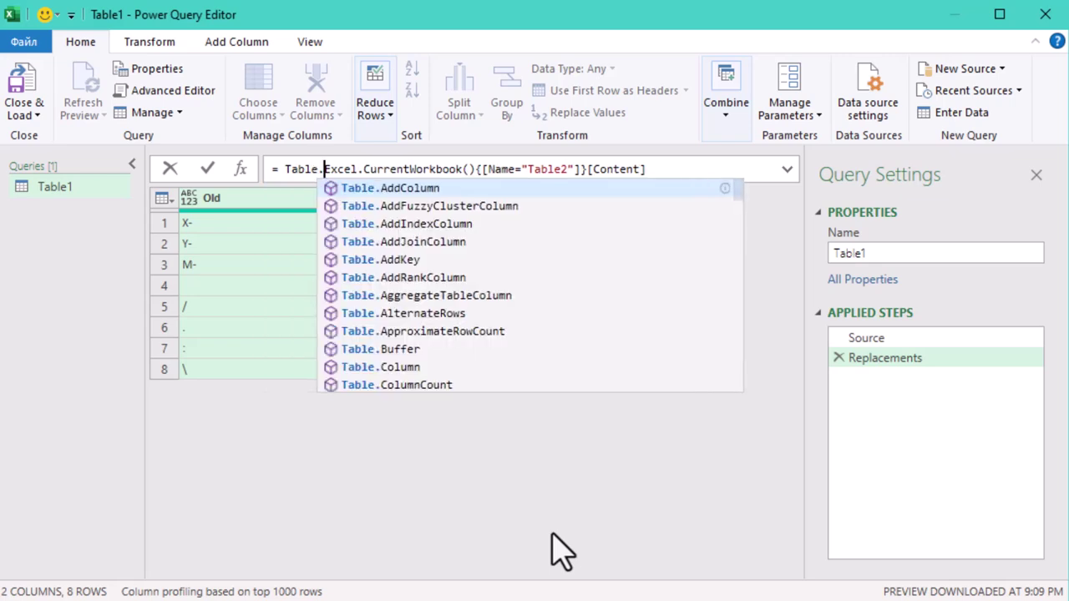
pyautogui.write('To')
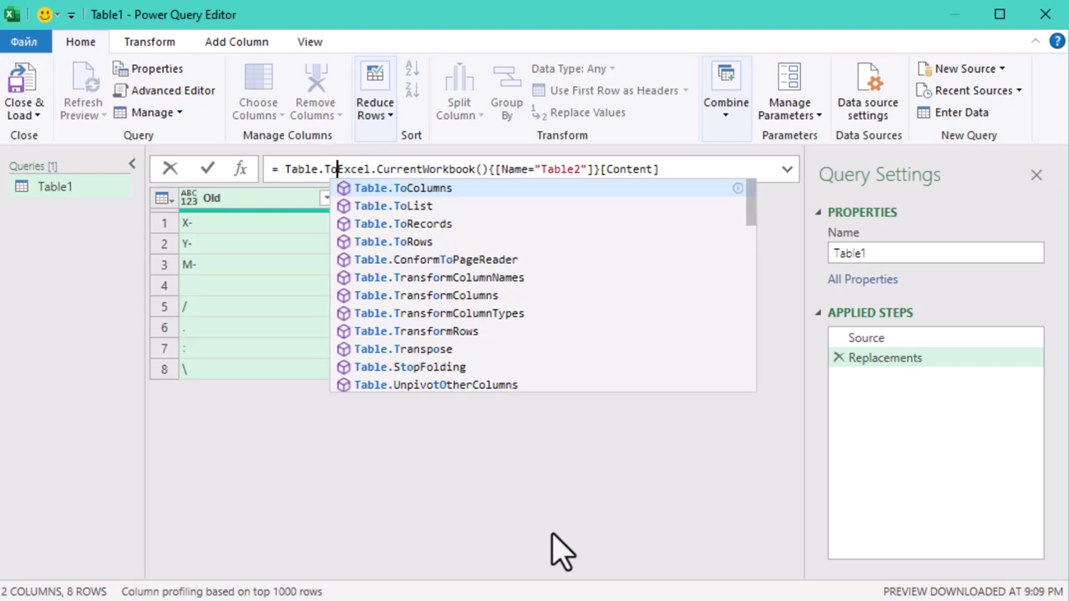
pyautogui.write('Rec')
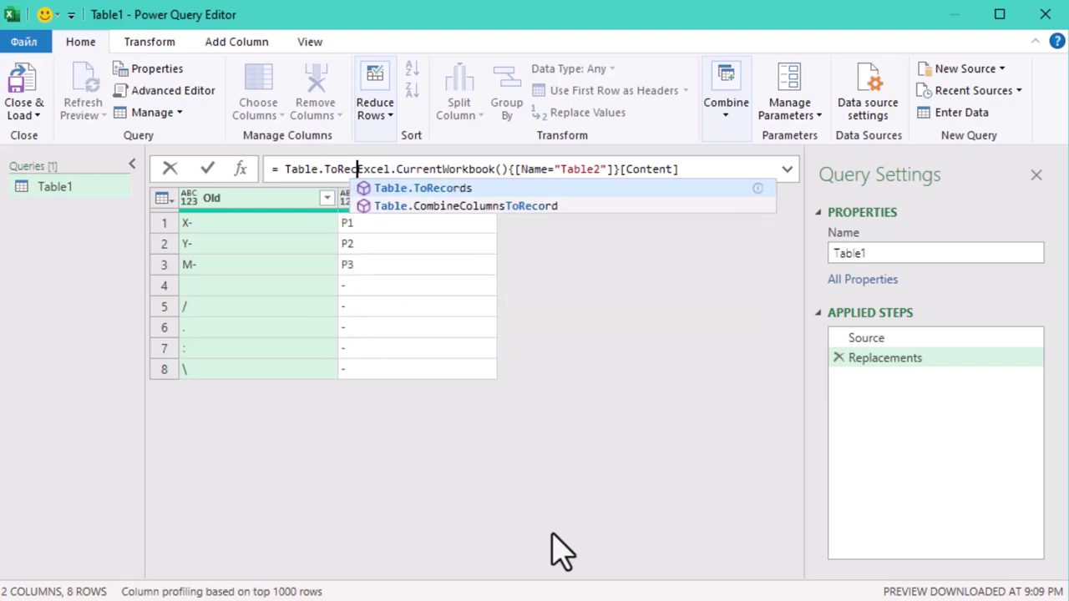
pyautogui.write('ord')
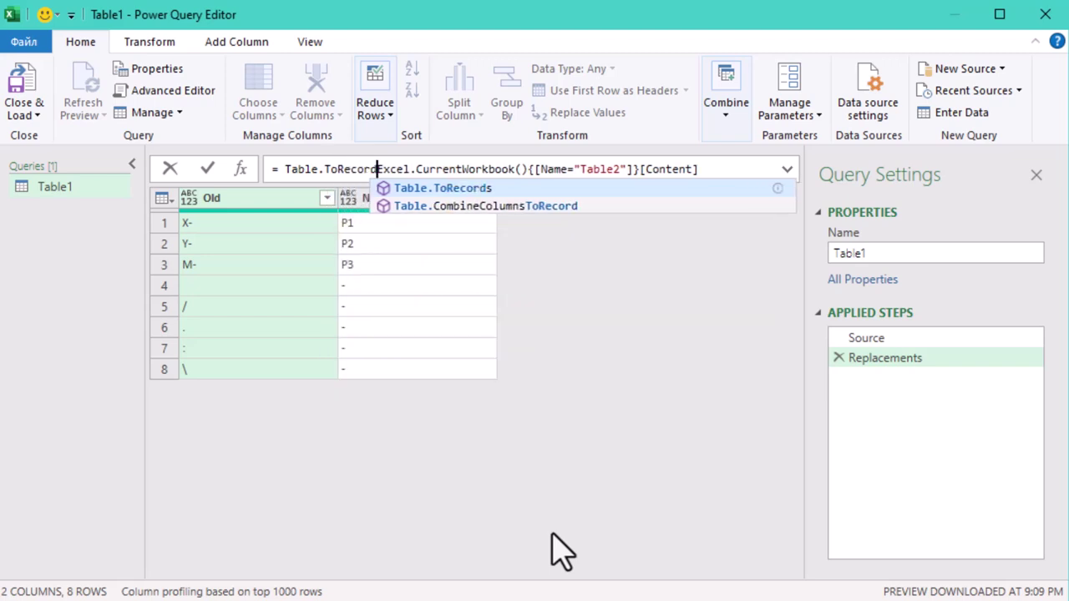
pyautogui.write('s')
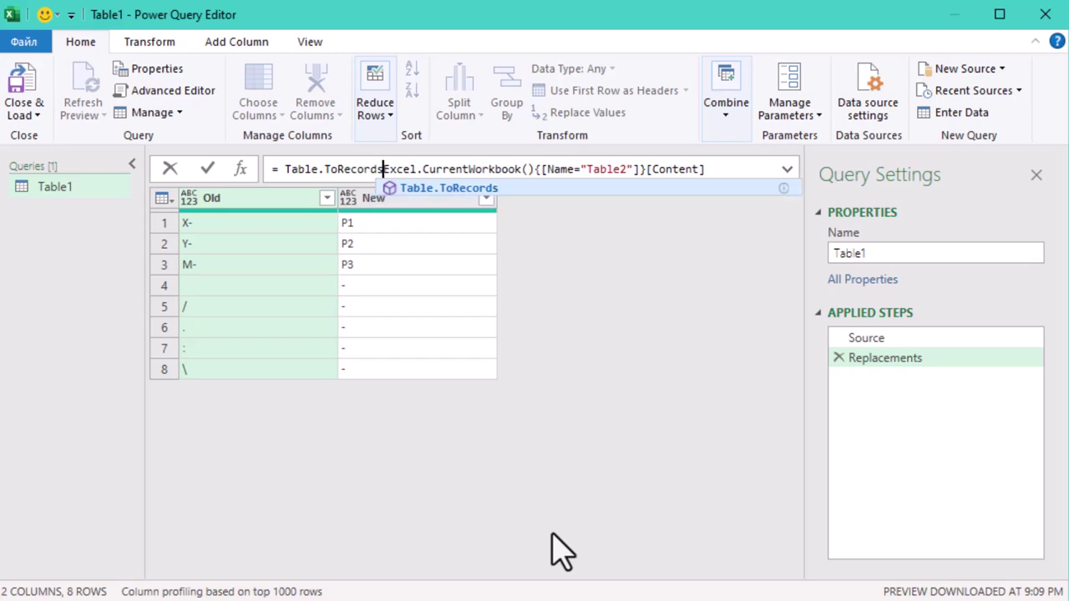
pyautogui.write('(')
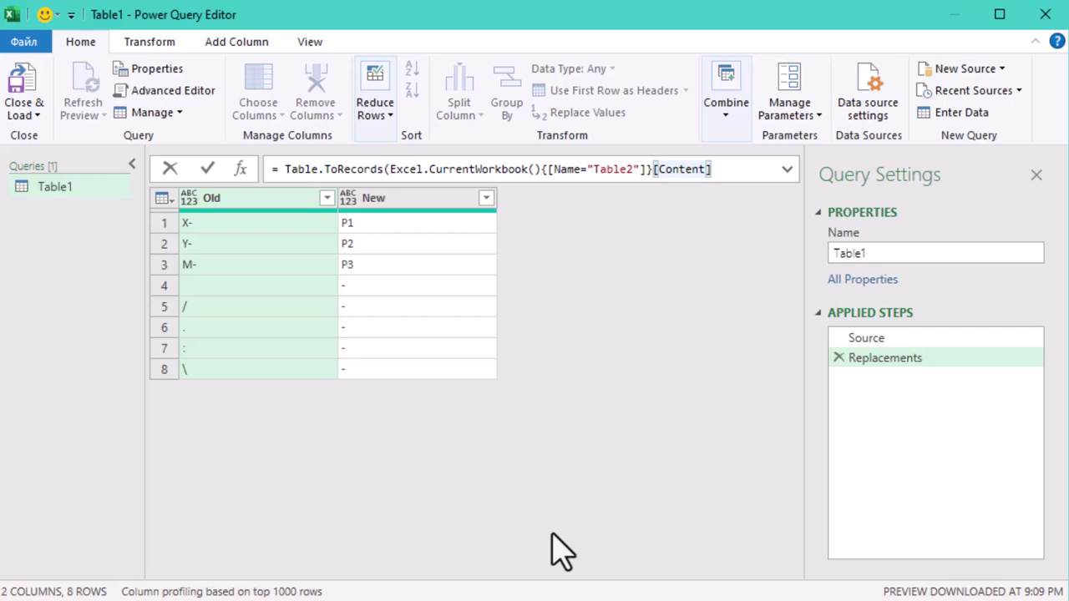
pyautogui.write(')')
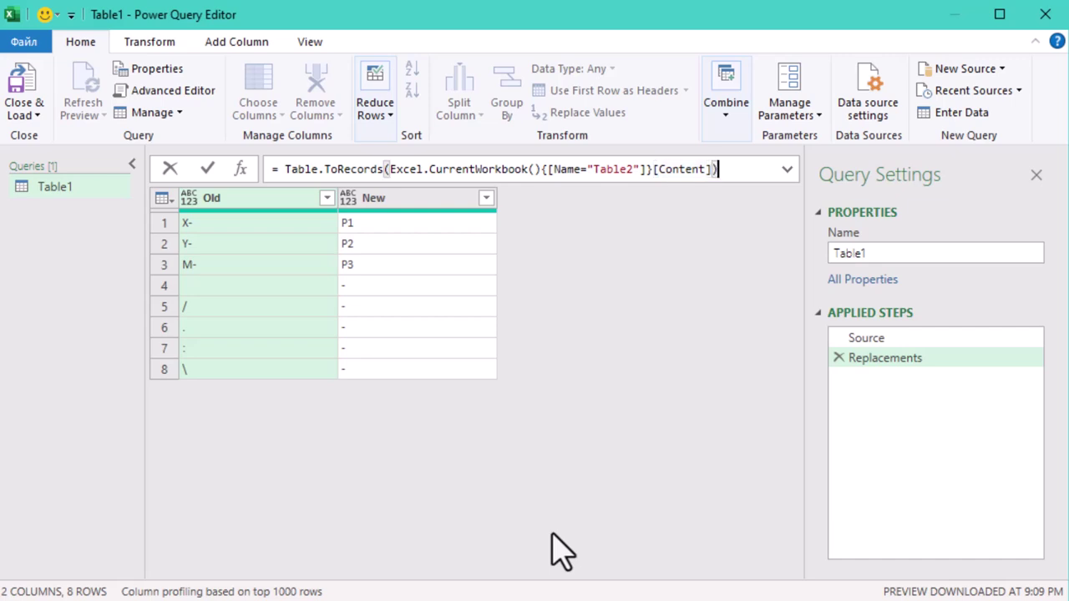
pyautogui.press('Return')
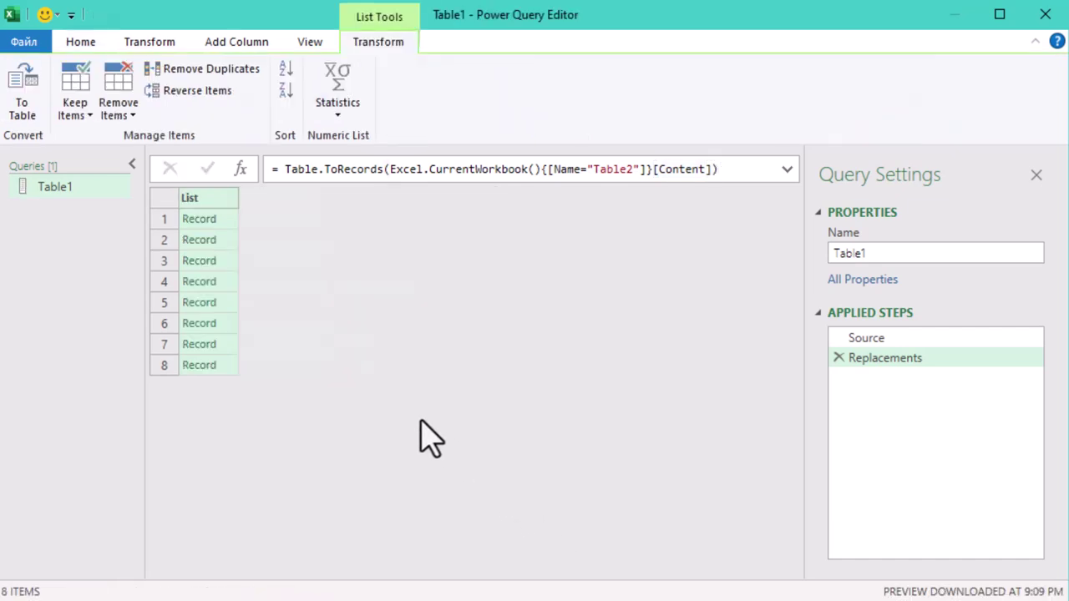
# - Examine the Old and New values of the records in the Replacements list, from the first through the seventh
pyautogui.click(229, 218)
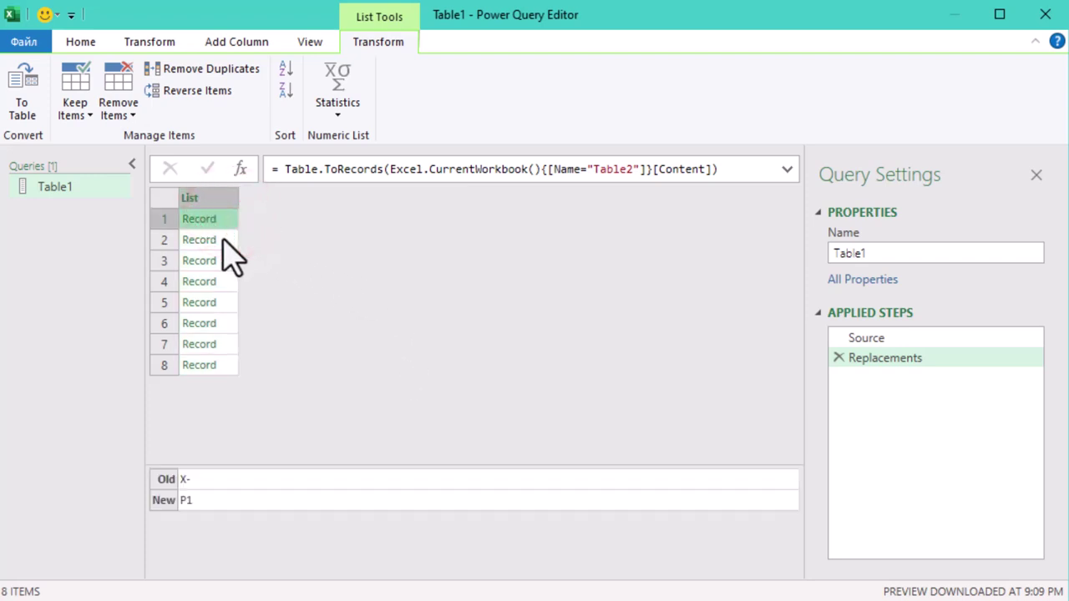
pyautogui.click(224, 240)
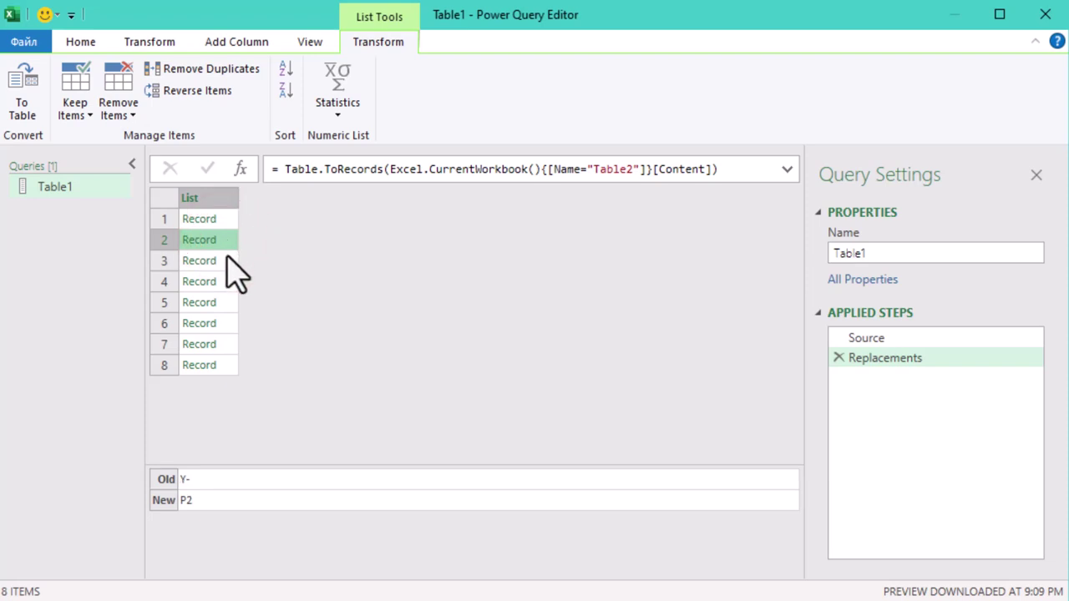
pyautogui.click(227, 261)
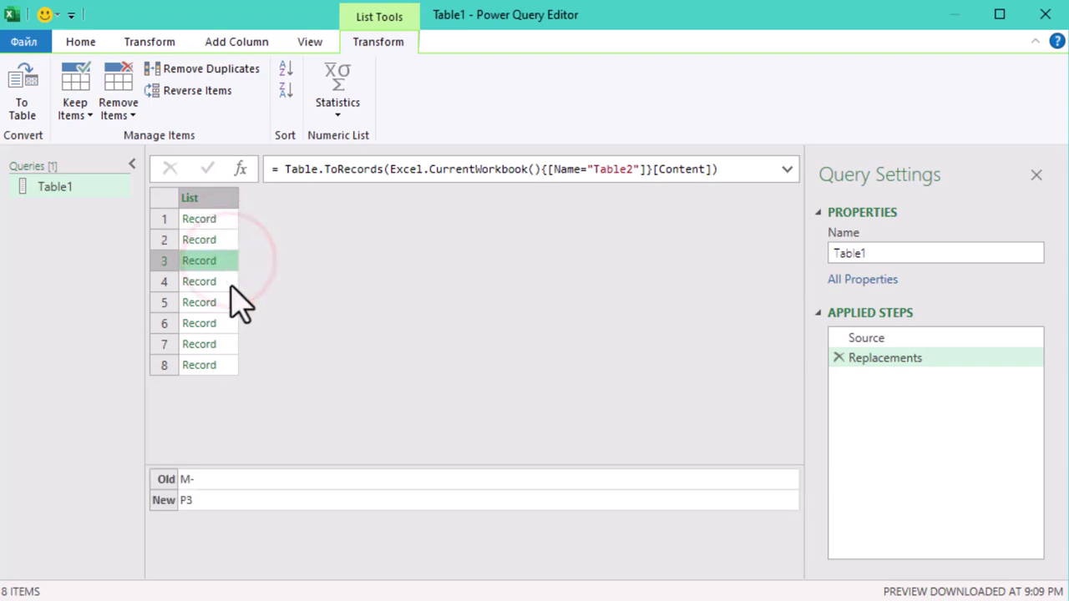
pyautogui.click(231, 282)
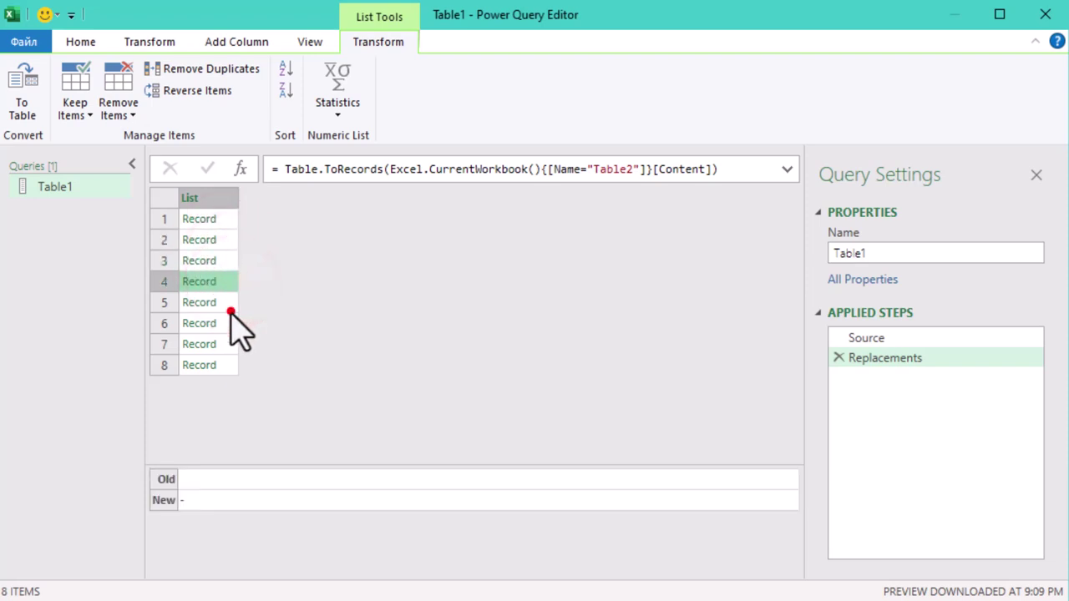
pyautogui.click(232, 309)
pyautogui.click(232, 327)
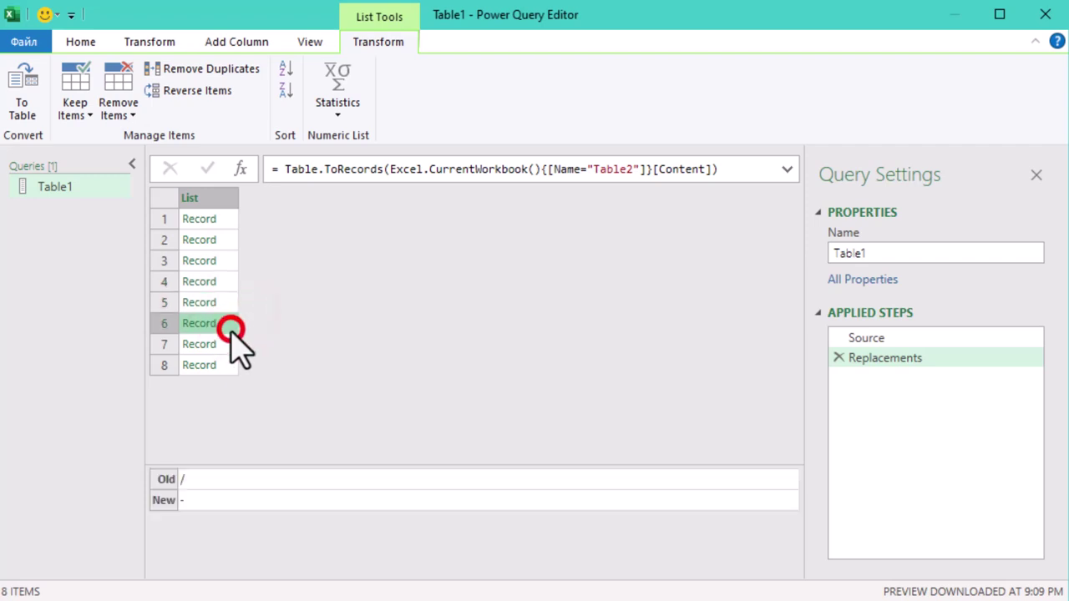
pyautogui.click(234, 352)
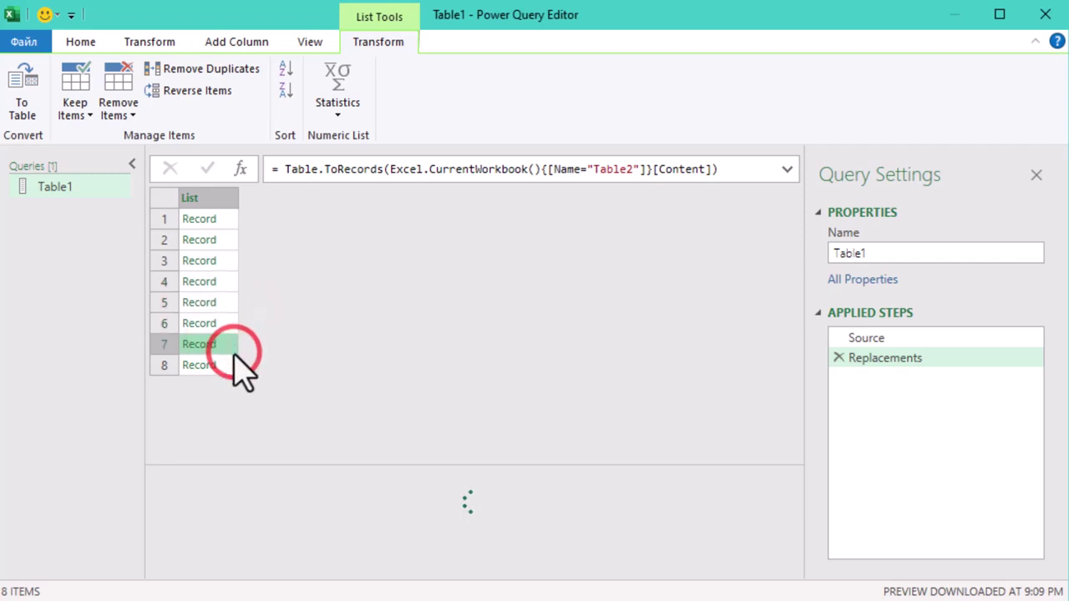
# - Insert a custom step after Replacements and set its formula to reference Source
pyautogui.rightClick(894, 358)
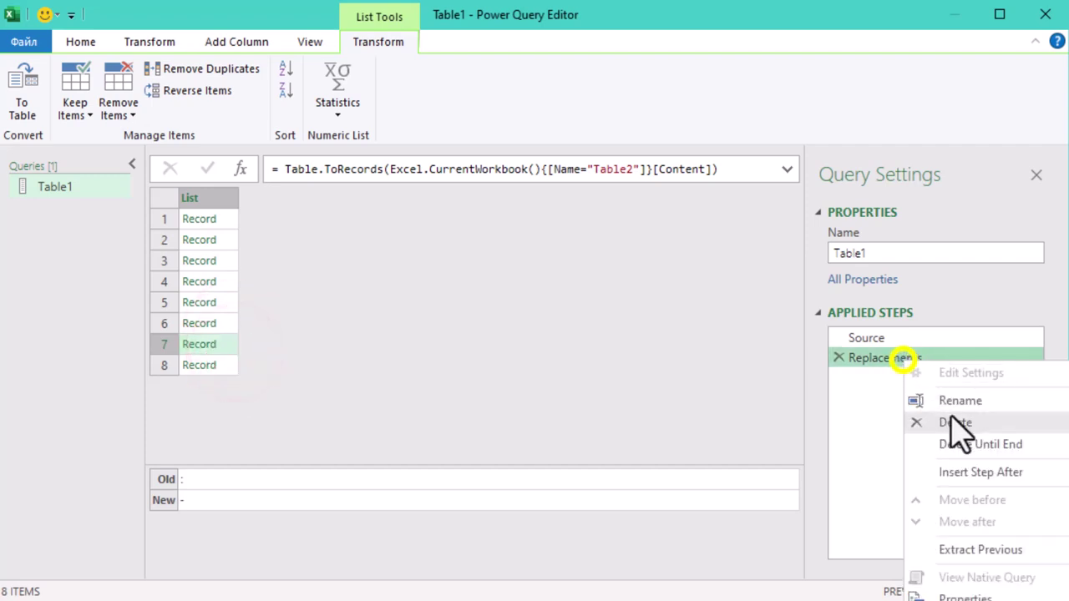
pyautogui.click(961, 471)
pyautogui.doubleClick(287, 171)
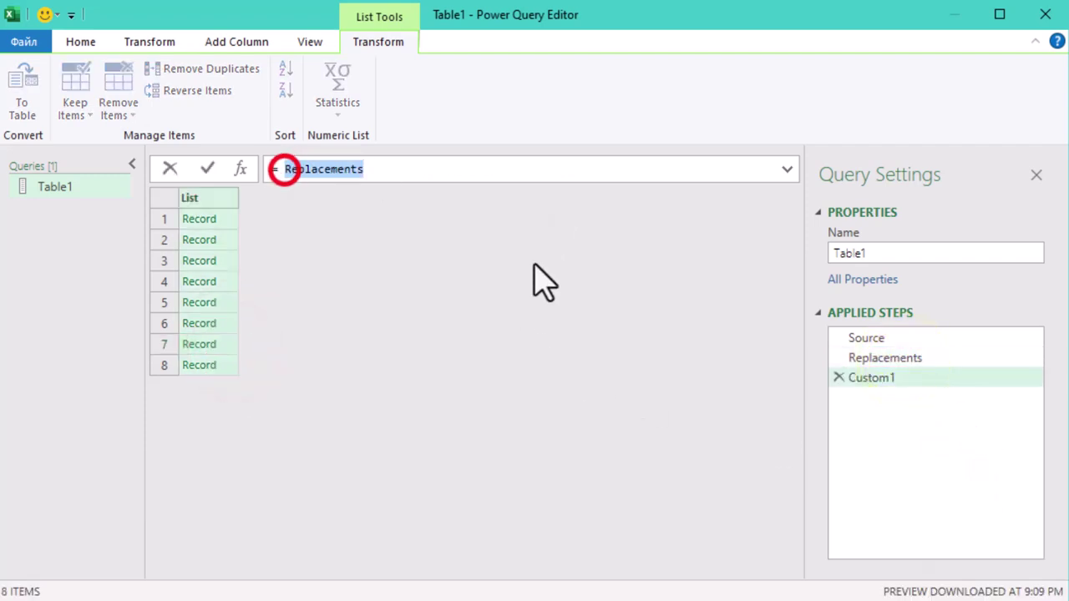
pyautogui.write('Source')
pyautogui.press('Return')
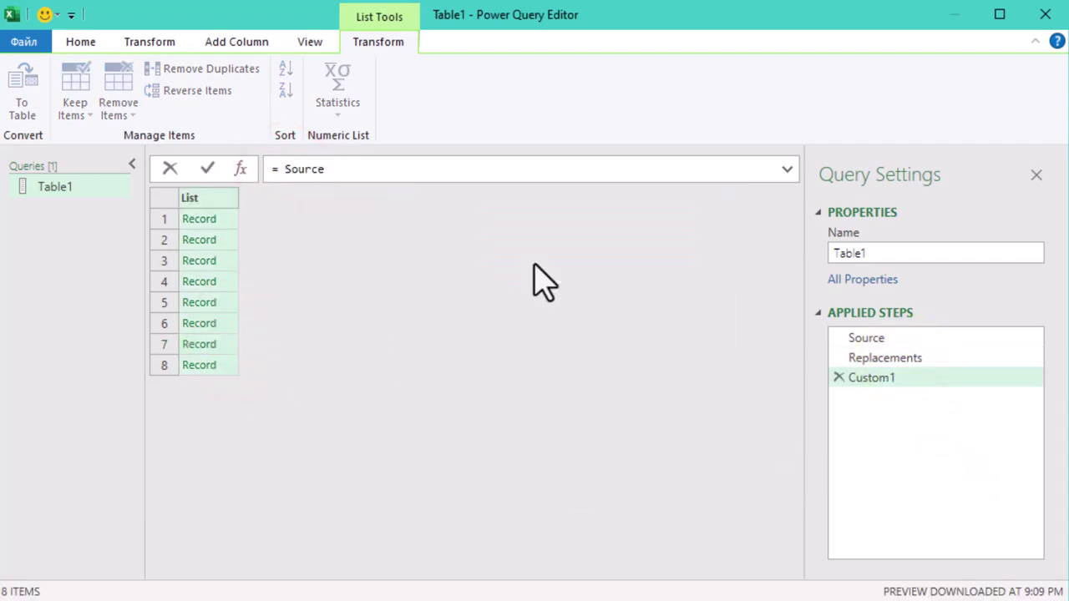
pyautogui.press('Return')
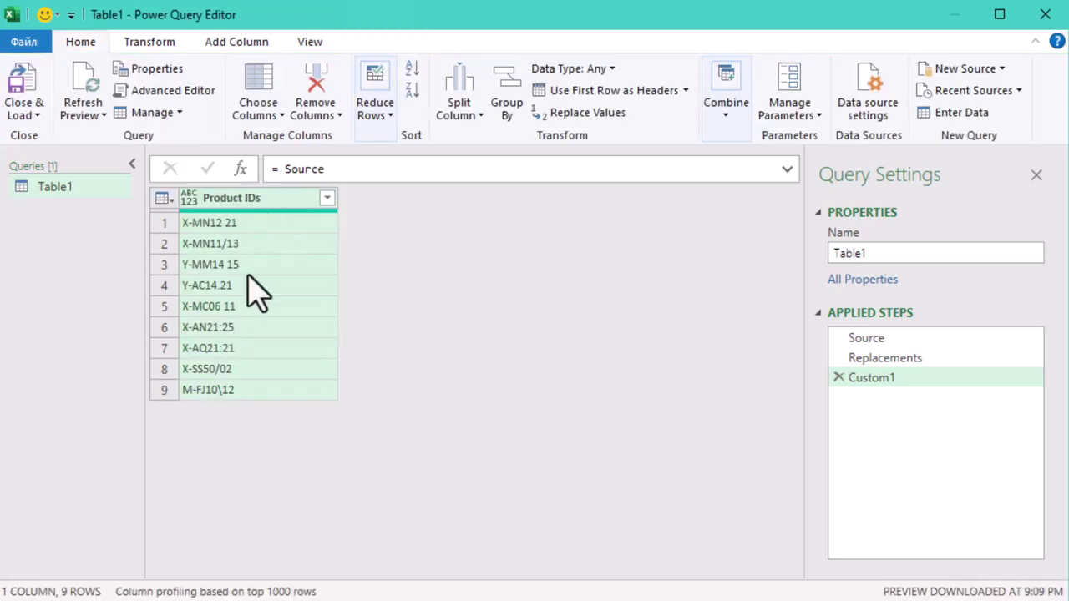
# - Rename the custom step after Replacements as Result
pyautogui.rightClick(888, 377)
pyautogui.click(938, 420)
pyautogui.write('Resulrt')
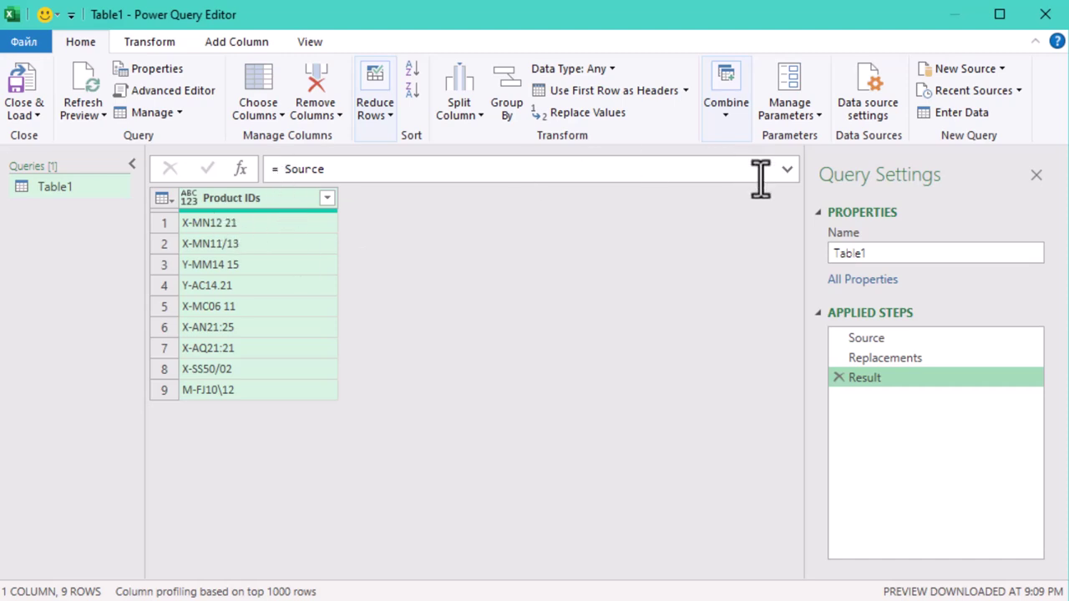
# - Start wrapping the Result step's formula in Table.TransformColumns( with Source as the table argument
pyautogui.click(788, 169)
pyautogui.click(284, 169)
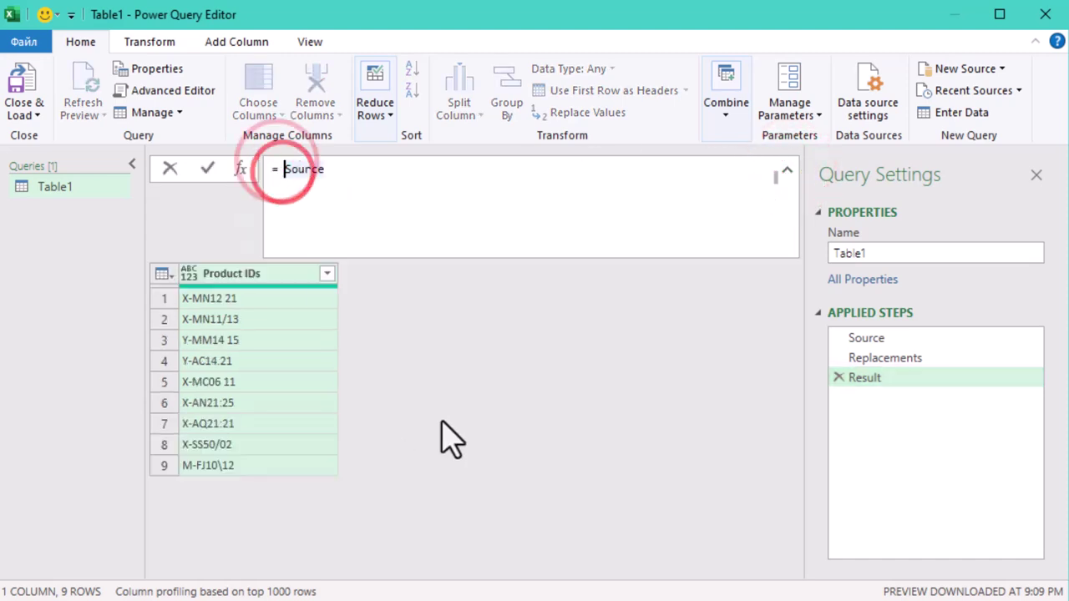
pyautogui.write('Table.')
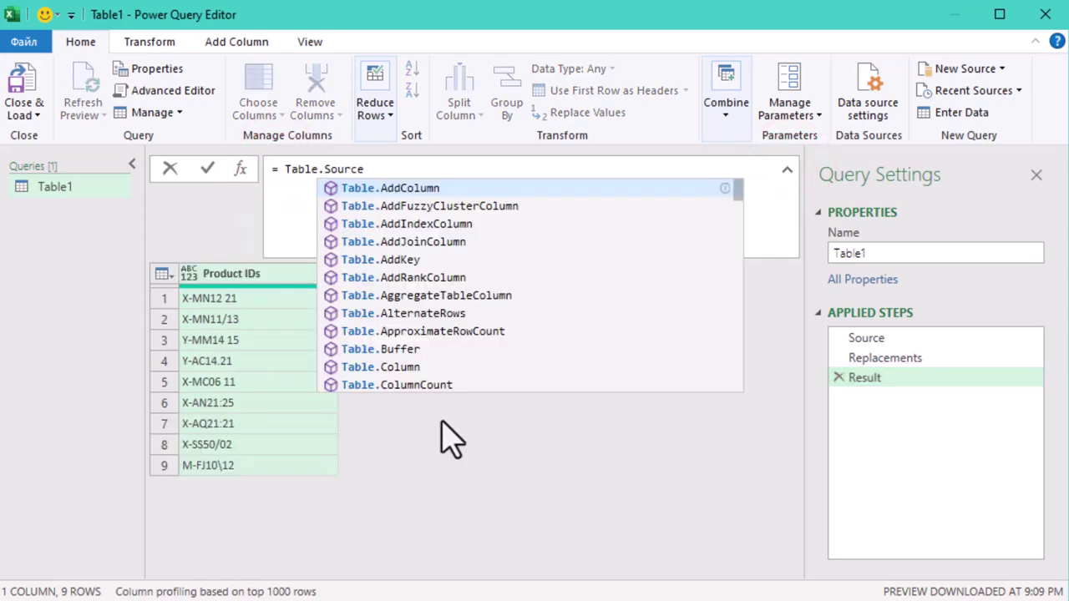
pyautogui.write('Trans')
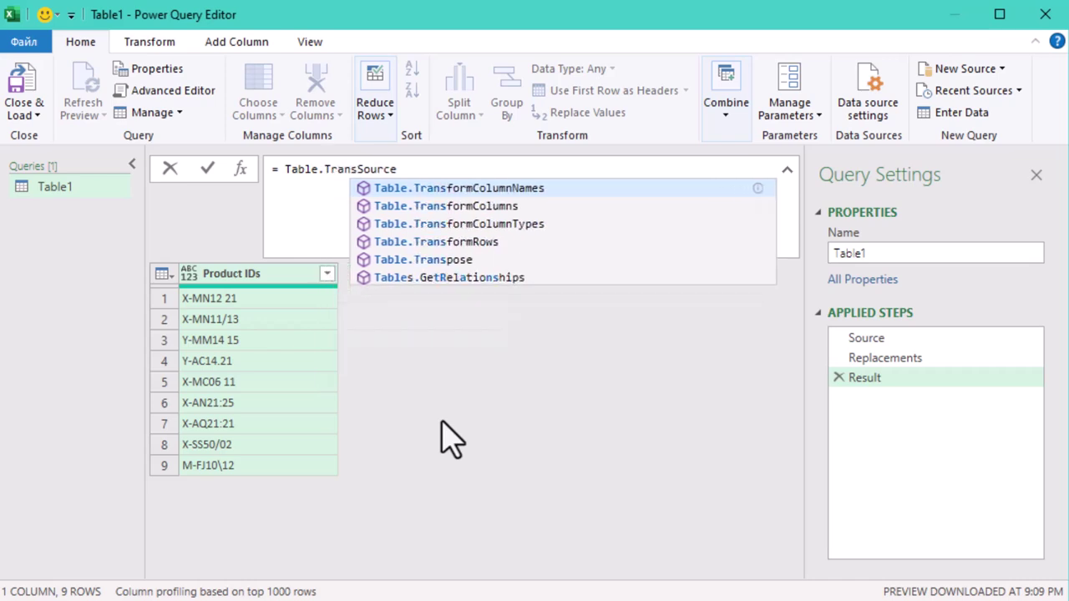
pyautogui.write('formCol')
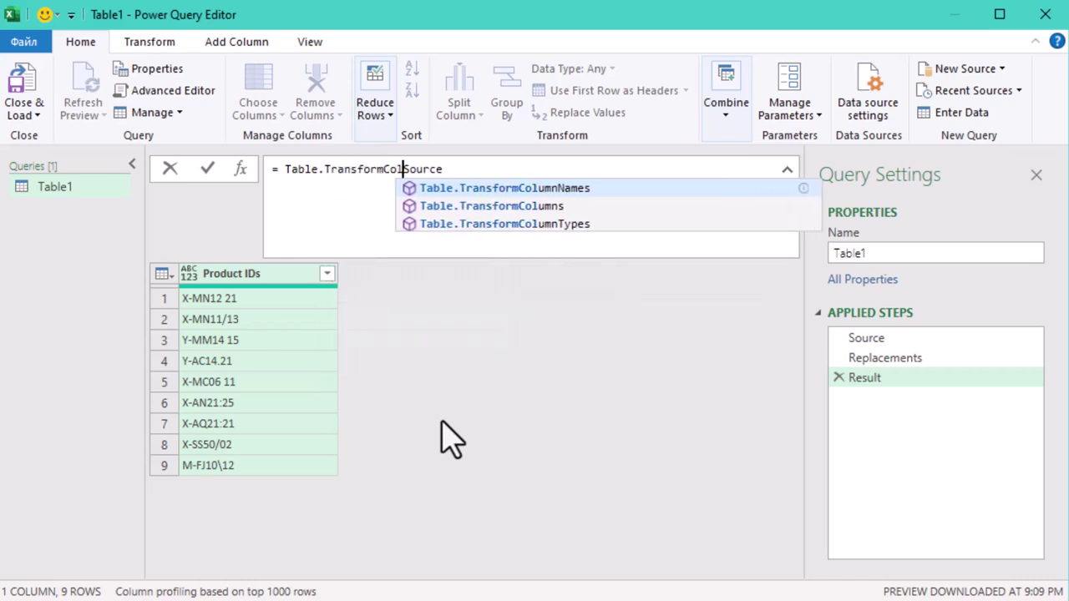
pyautogui.write('umns(Source')
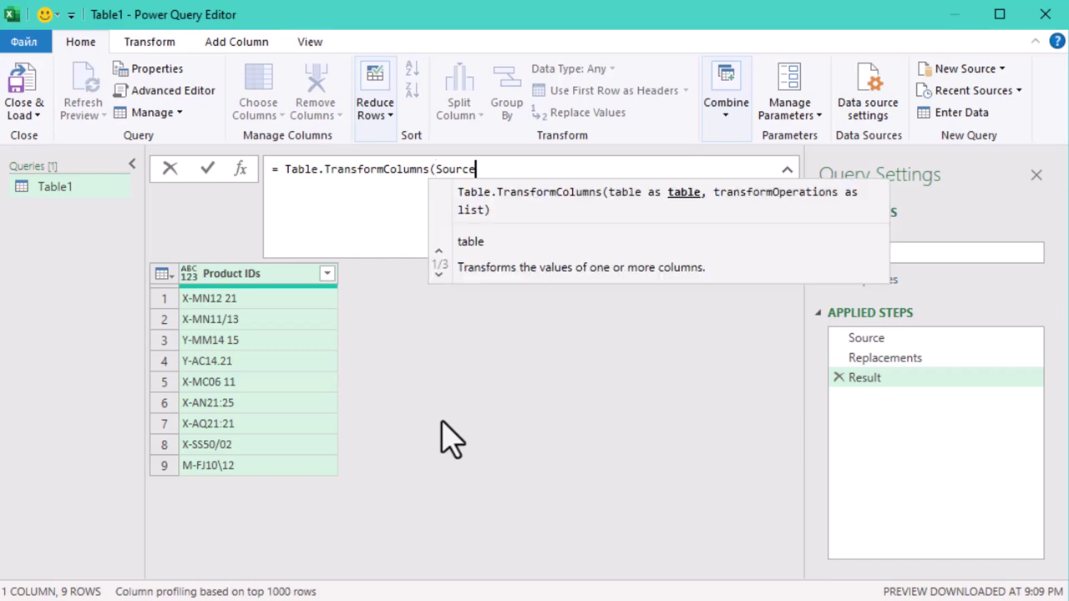
# - Add {"Product IDs", each _} as the transform operation, close the Table.TransformColumns formula and commit it
pyautogui.write(', {')
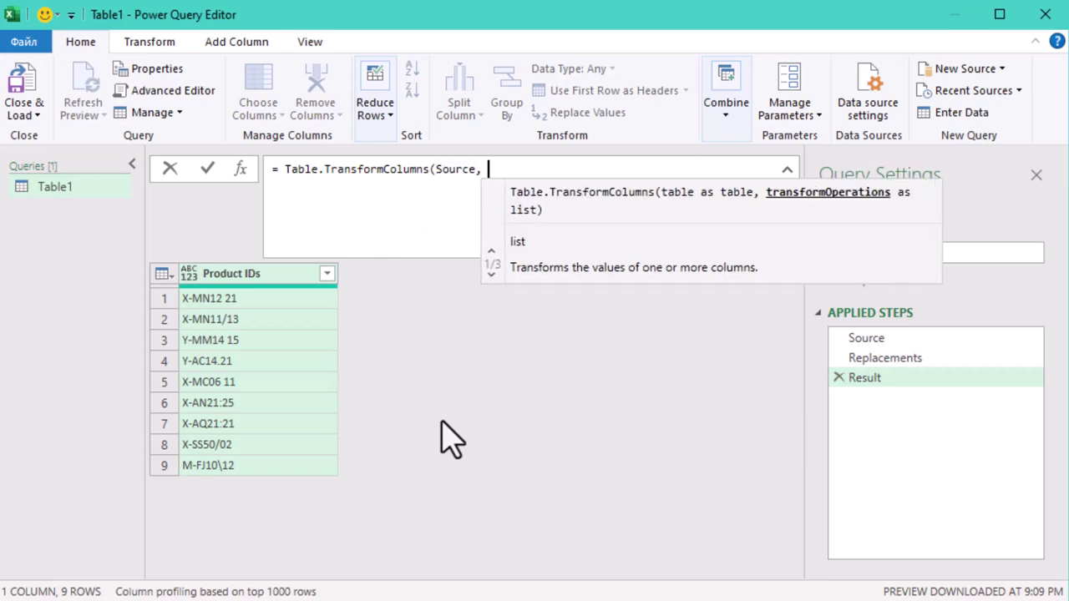
pyautogui.write('"')
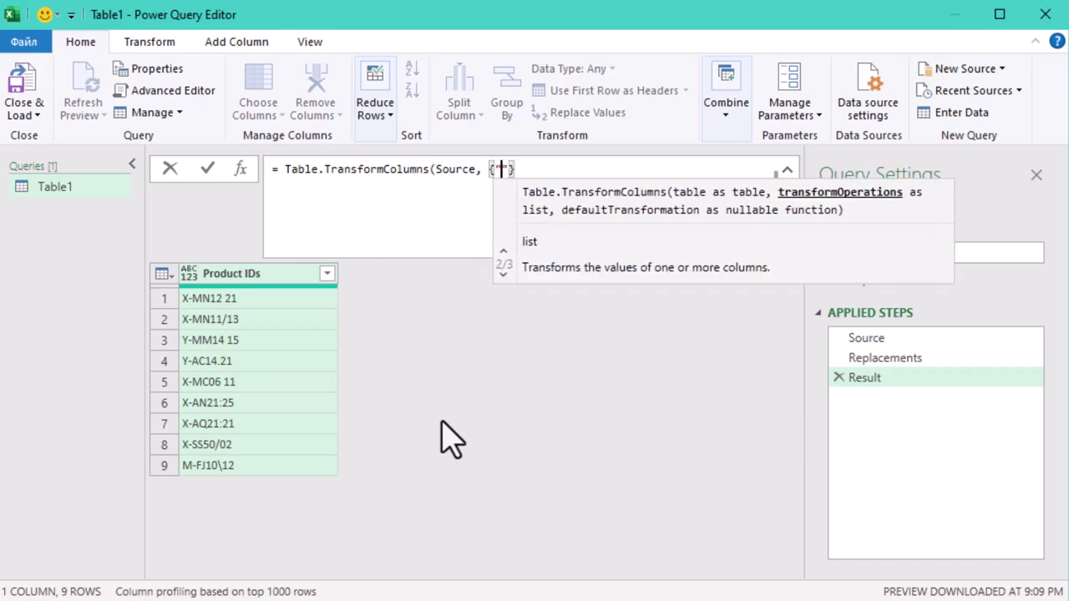
pyautogui.write('Products')
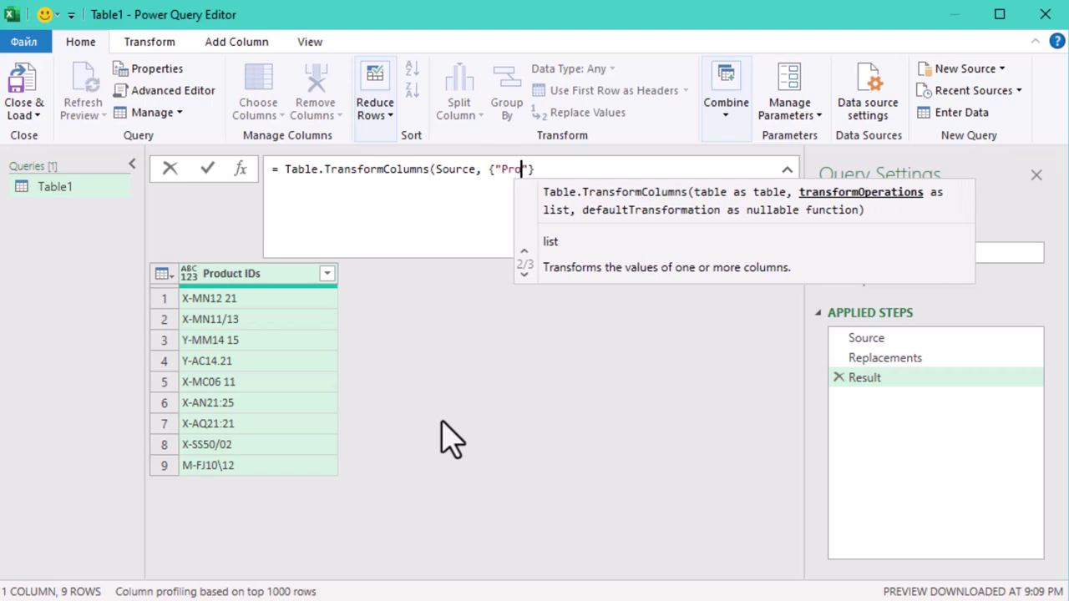
pyautogui.press('BackSpace')
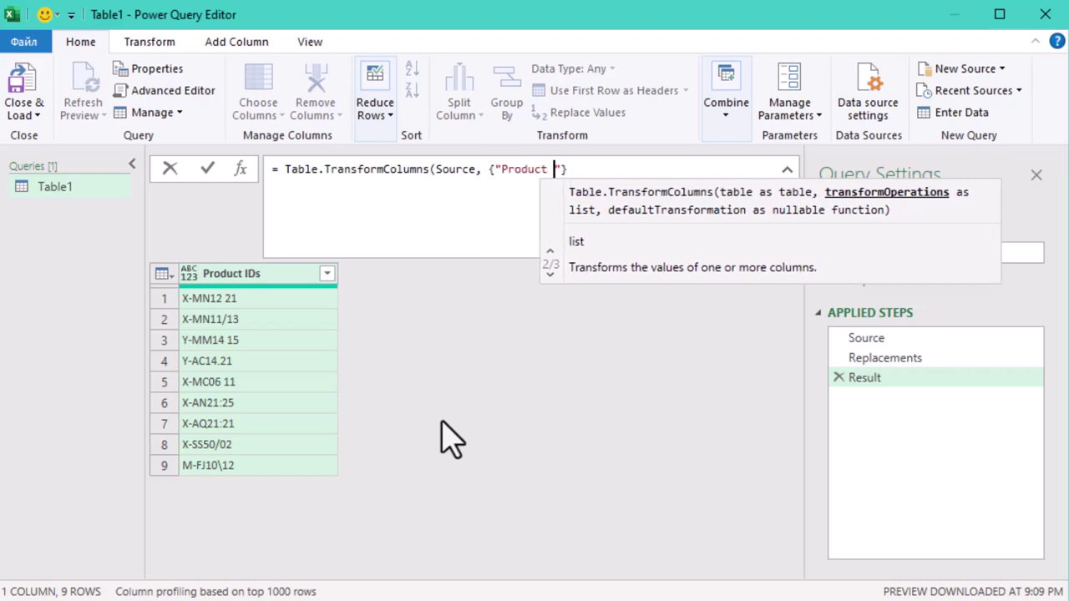
pyautogui.write('IDS')
pyautogui.press('BackSpace')
pyautogui.write('s')
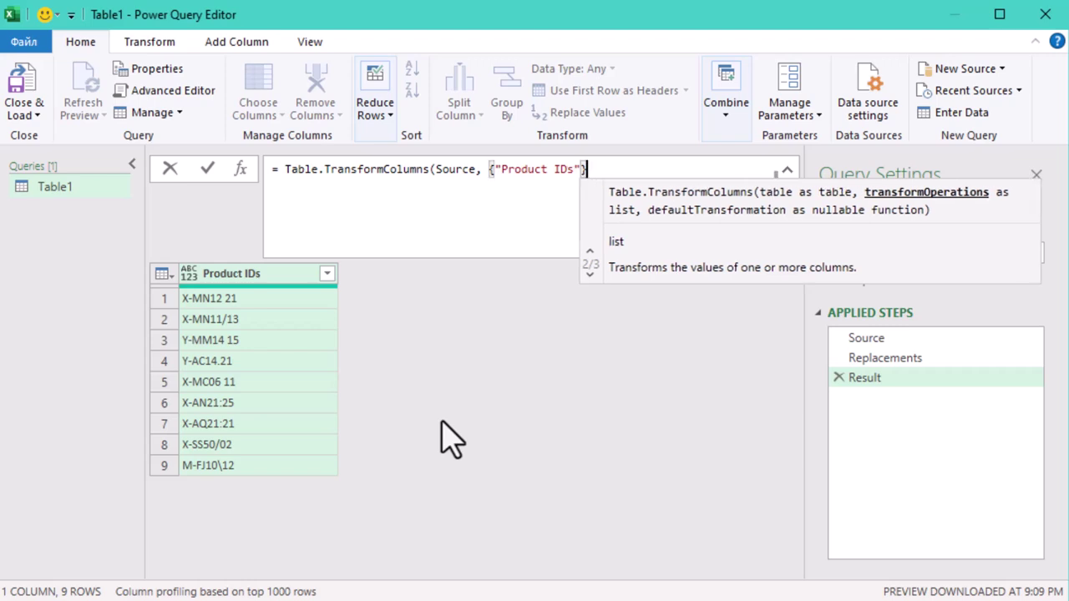
pyautogui.write('",')
pyautogui.press('BackSpace')
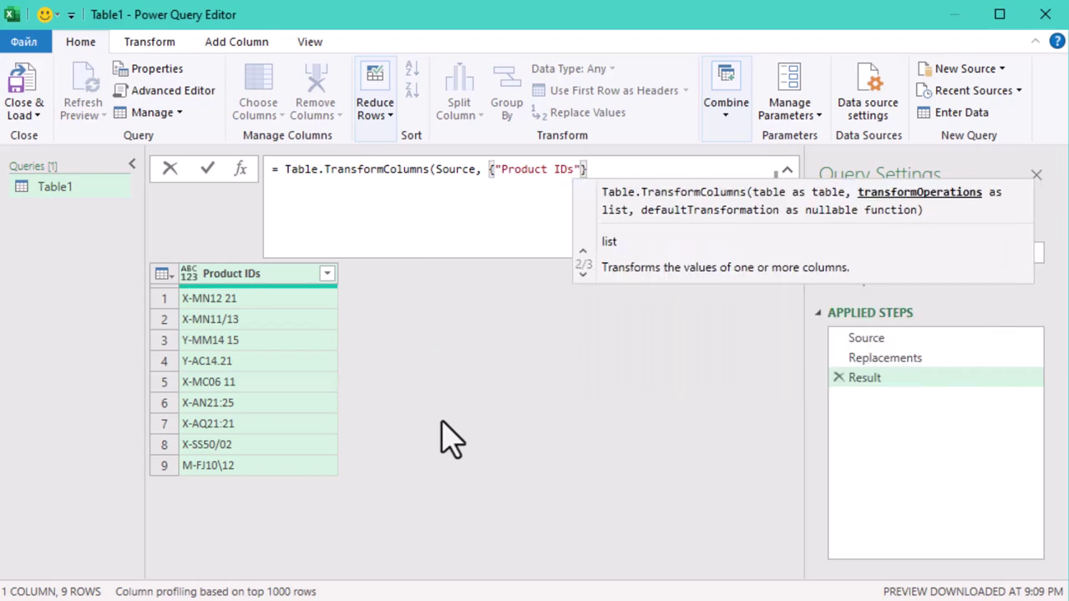
pyautogui.write(', each _}')
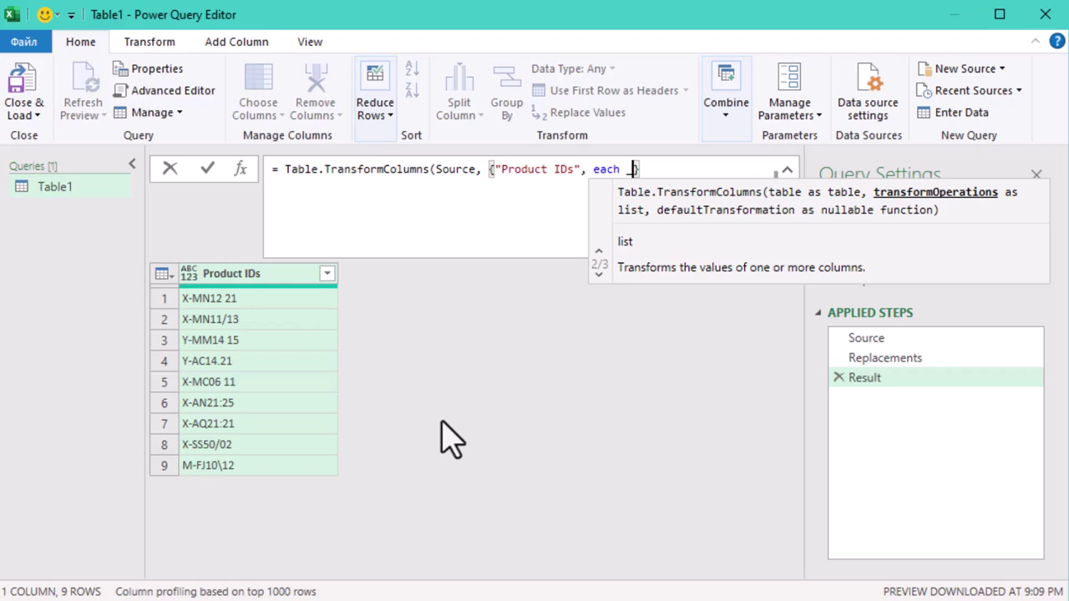
pyautogui.write(')')
pyautogui.press('Return')
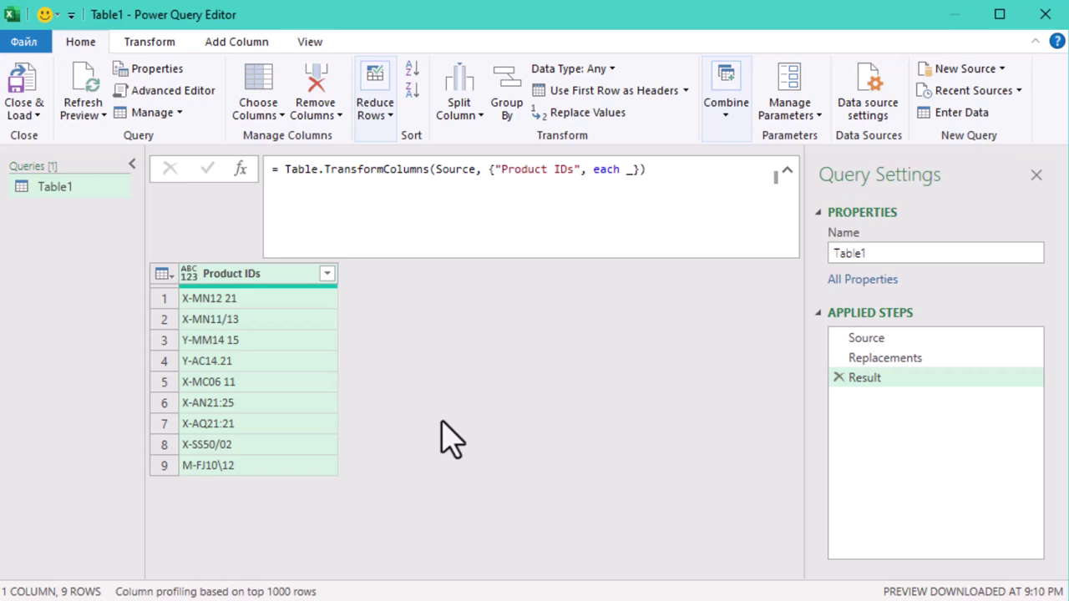
# - Examine the first two Product IDs values alongside the underscore in the Result formula's each expression
pyautogui.click(442, 420)
pyautogui.click(265, 298)
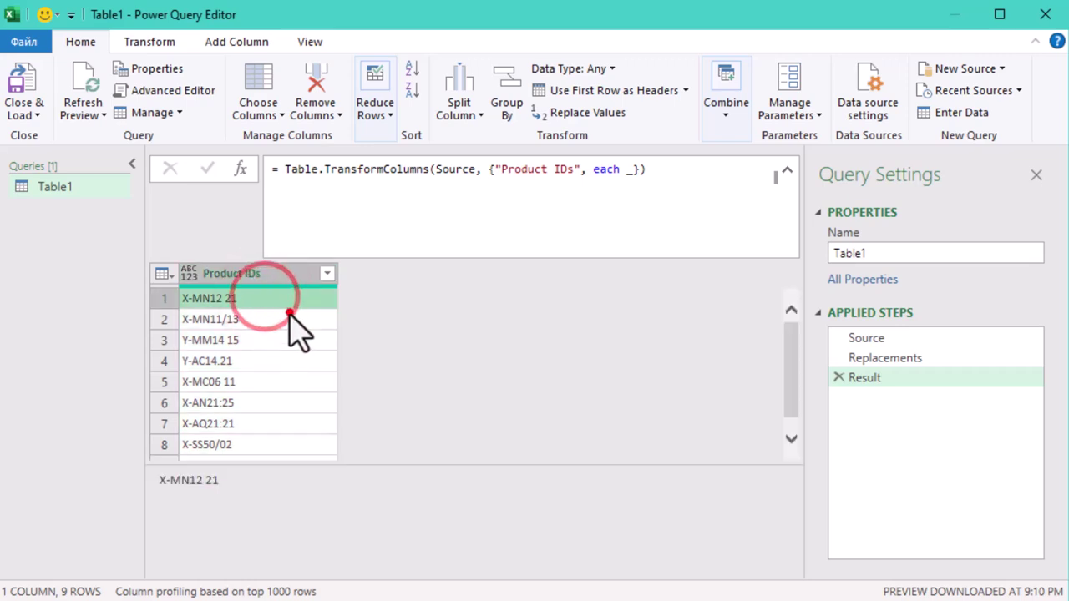
pyautogui.click(289, 316)
pyautogui.click(454, 354)
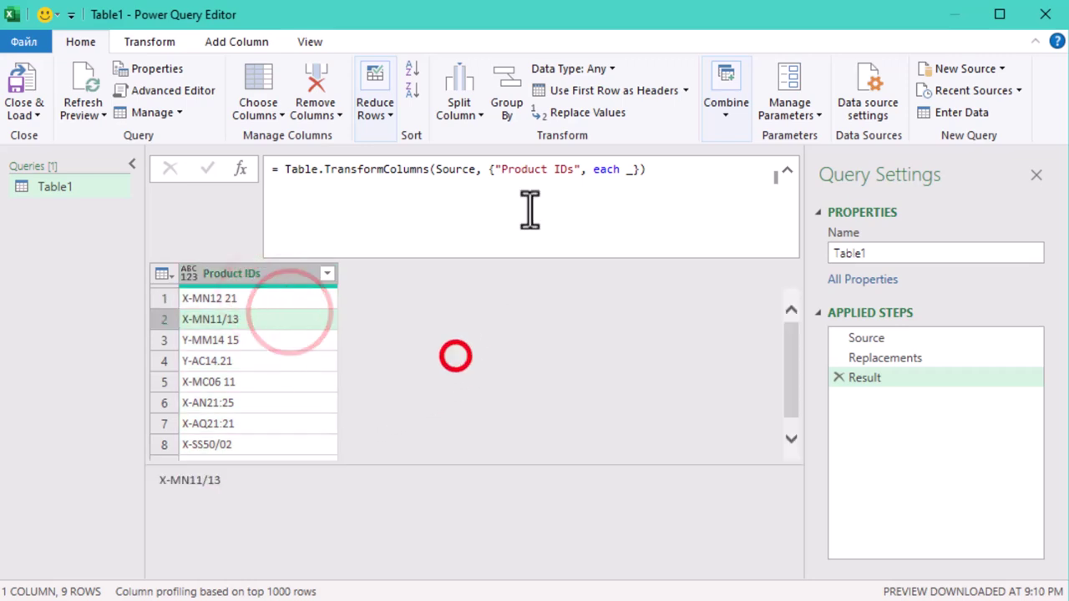
pyautogui.doubleClick(628, 169)
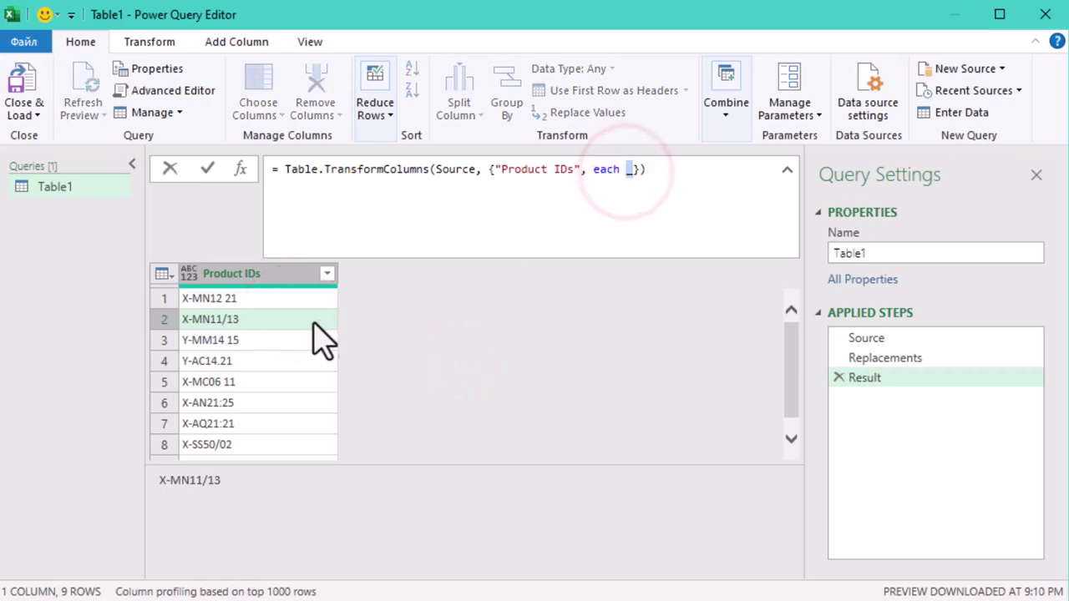
pyautogui.click(628, 168)
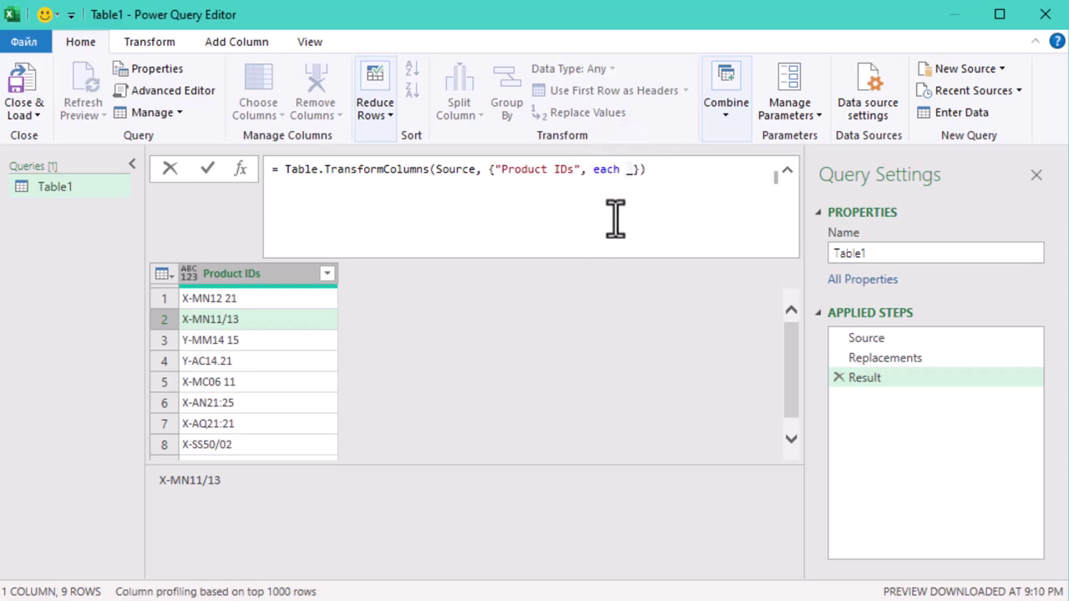
# - Put the each expression on its own line of the Result formula and insert List.Accumulate( before the underscore
pyautogui.click(593, 170)
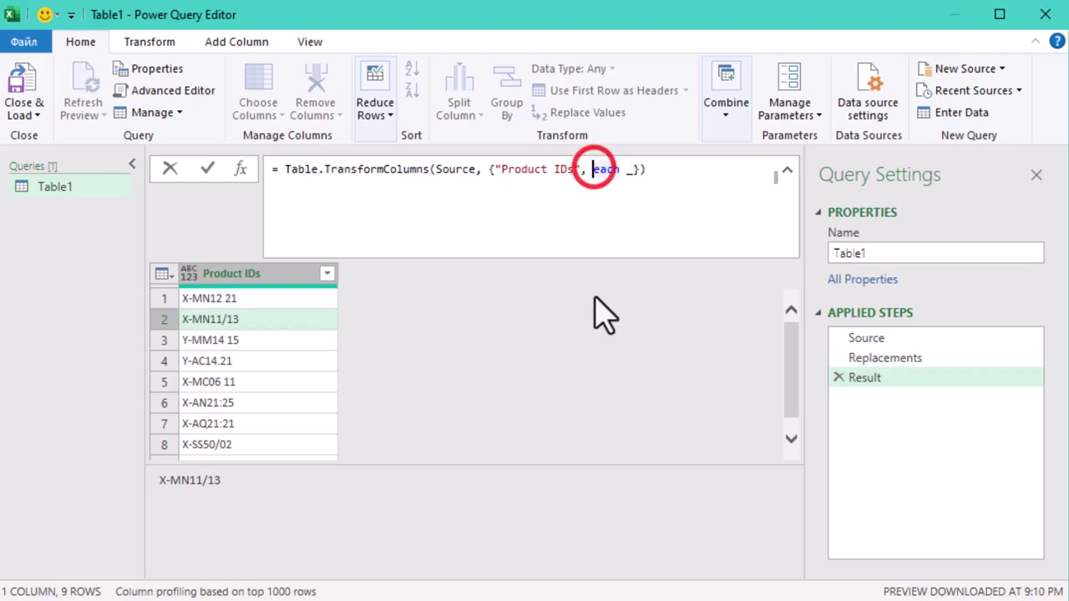
pyautogui.hotkey('shift', 'Return')
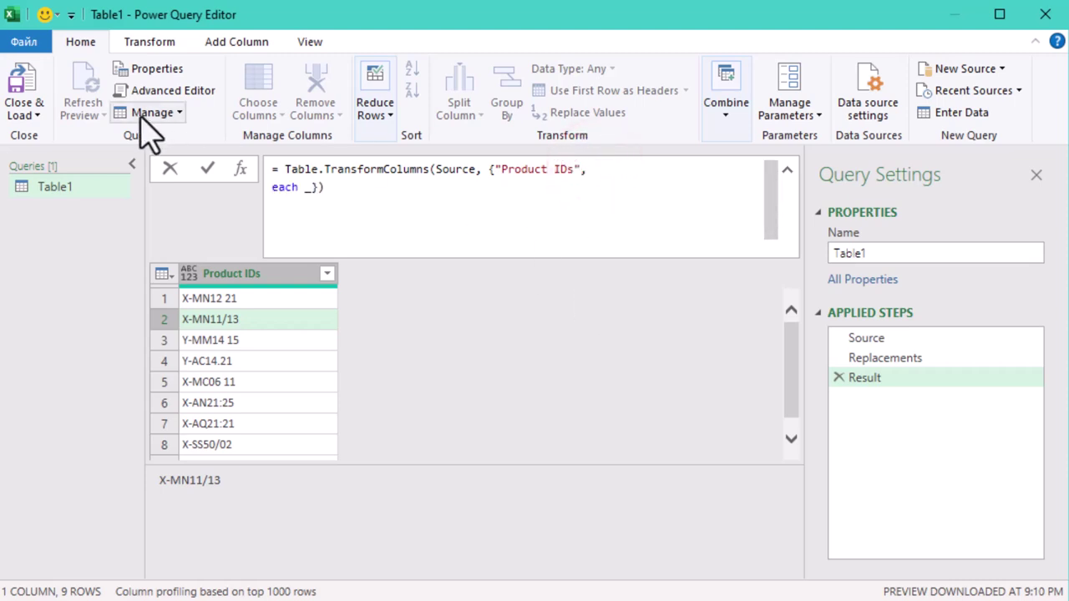
pyautogui.click(305, 188)
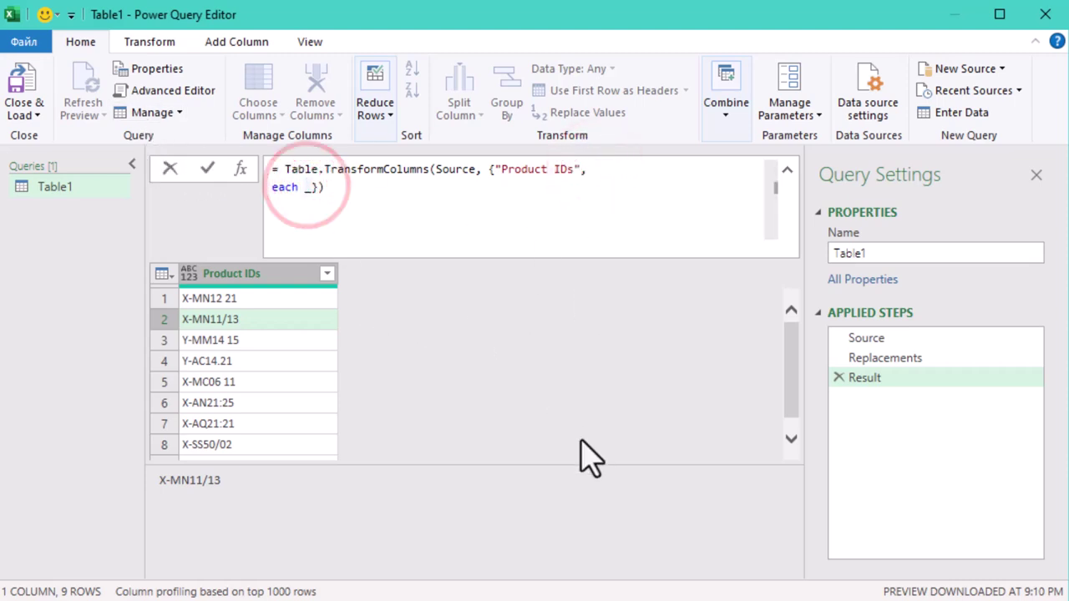
pyautogui.write('Lis')
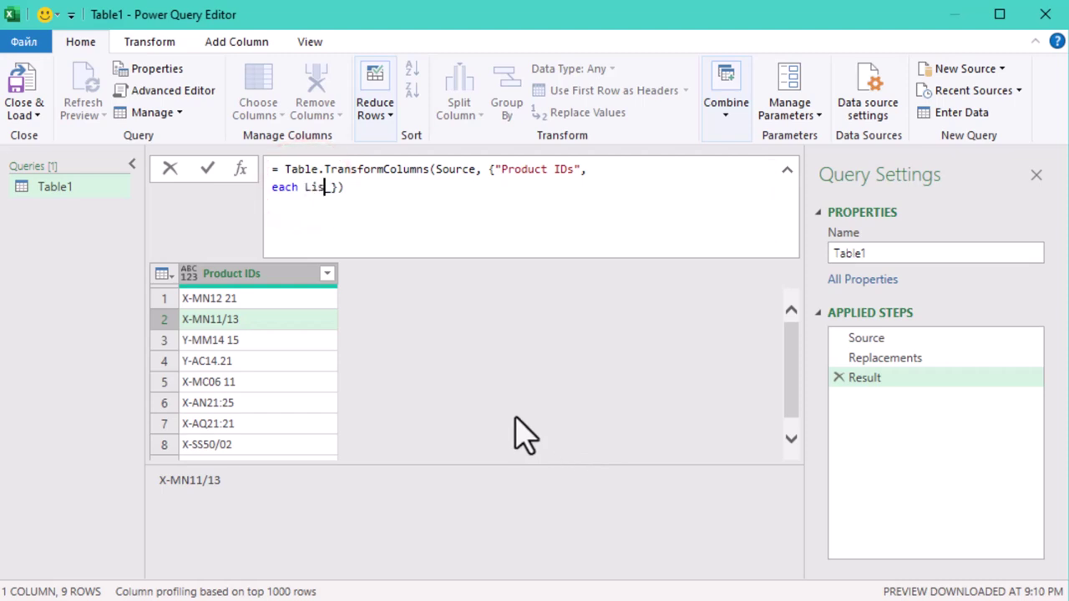
pyautogui.write('t.Accu')
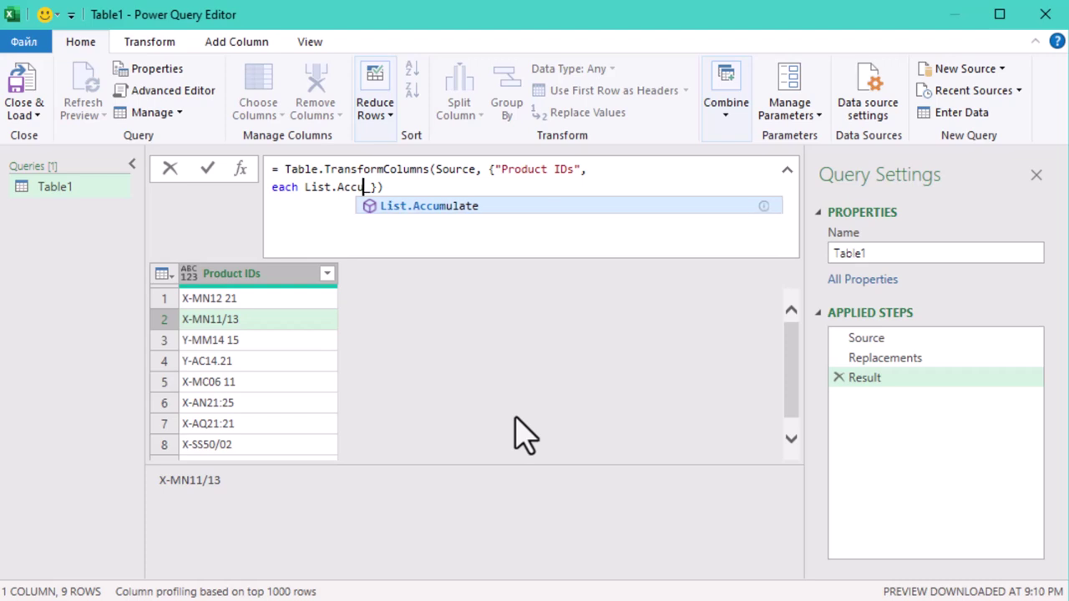
pyautogui.write('mulate')
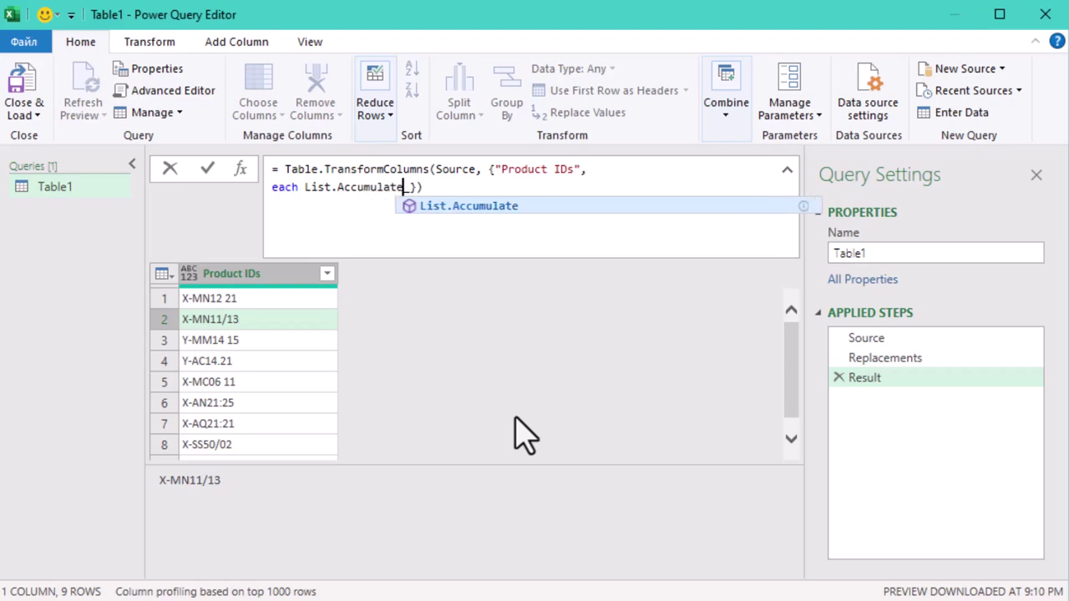
pyautogui.write('(')
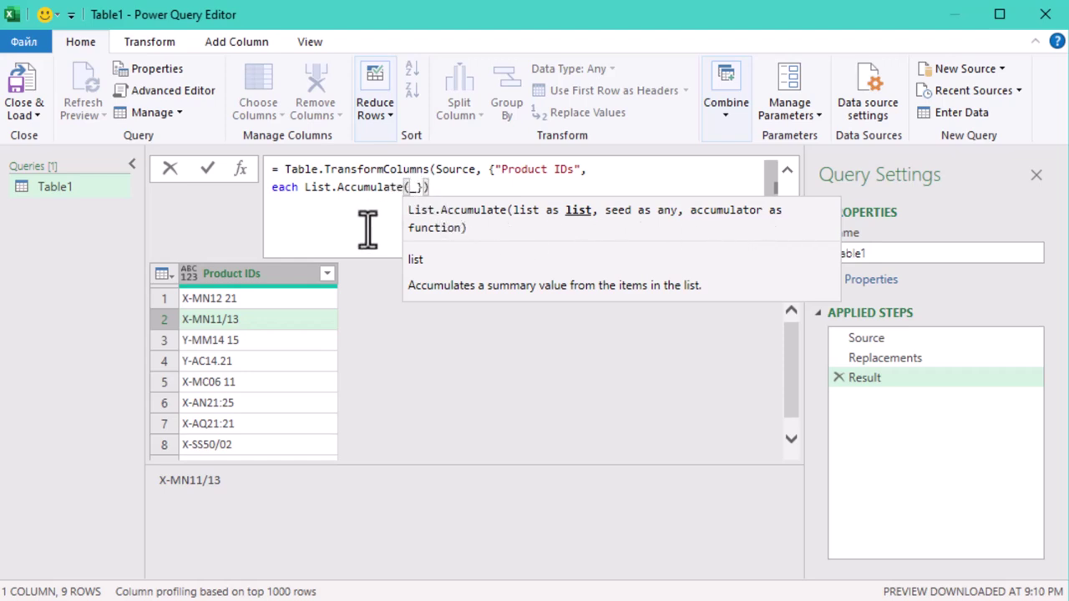
# - Supply Replacements as the list and _ as the seed argument of List.Accumulate
pyautogui.write('Repl')
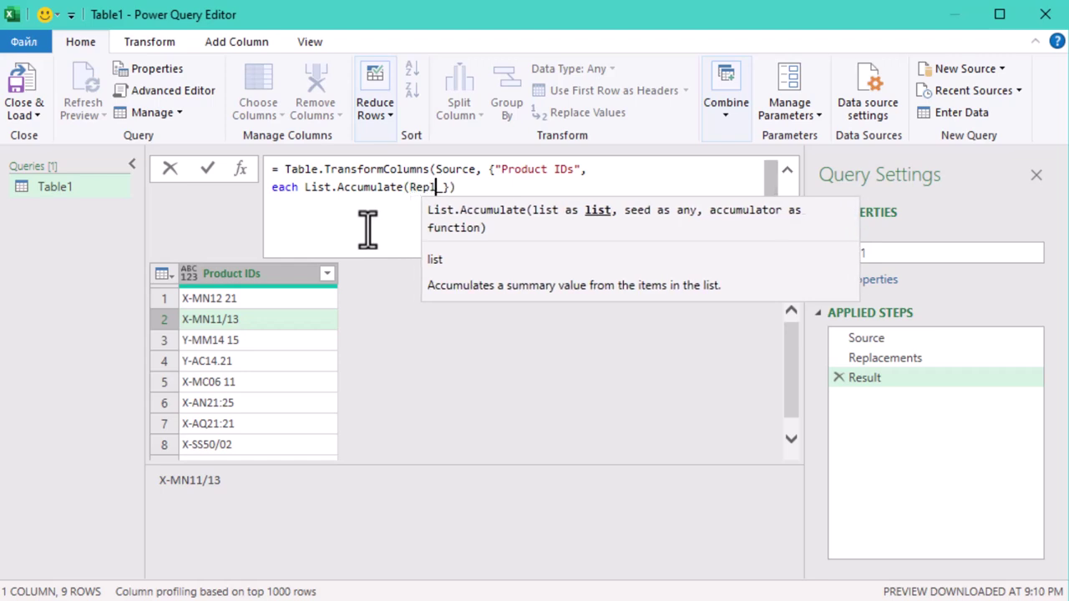
pyautogui.write('acement')
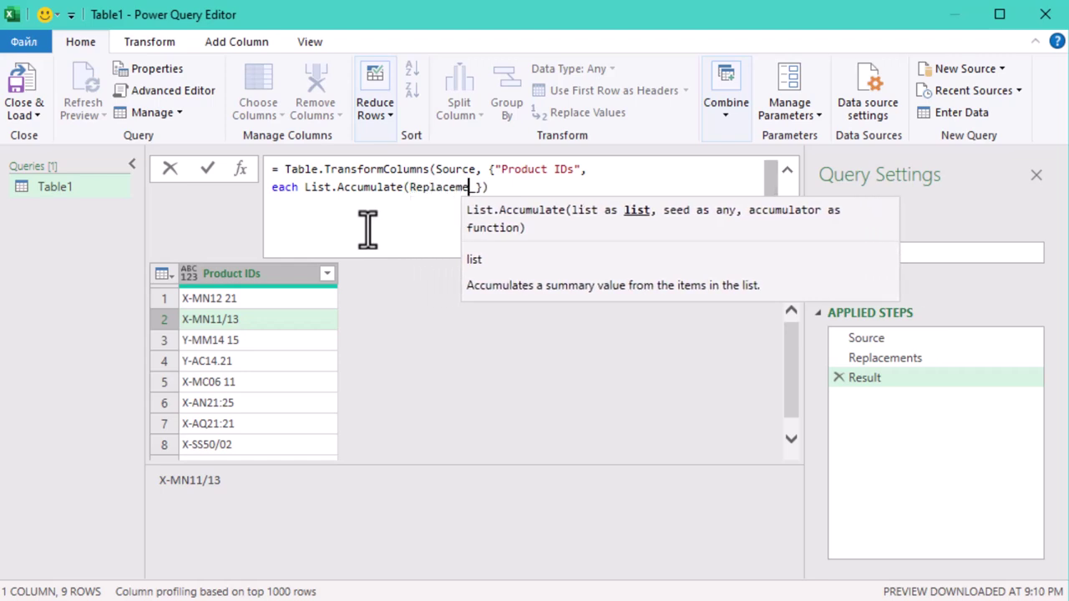
pyautogui.write('s,')
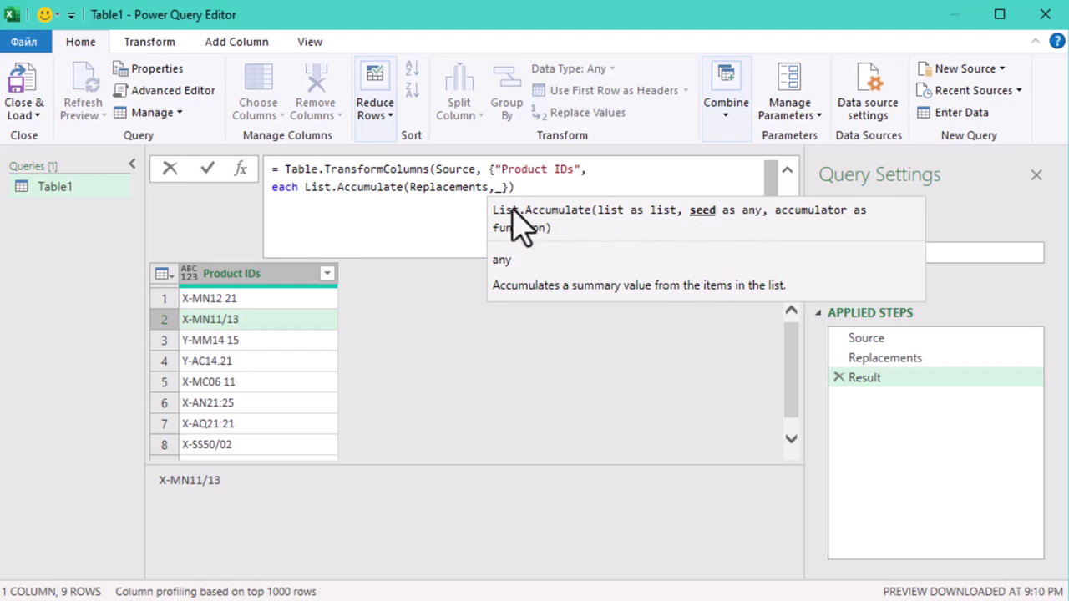
pyautogui.write('_,')
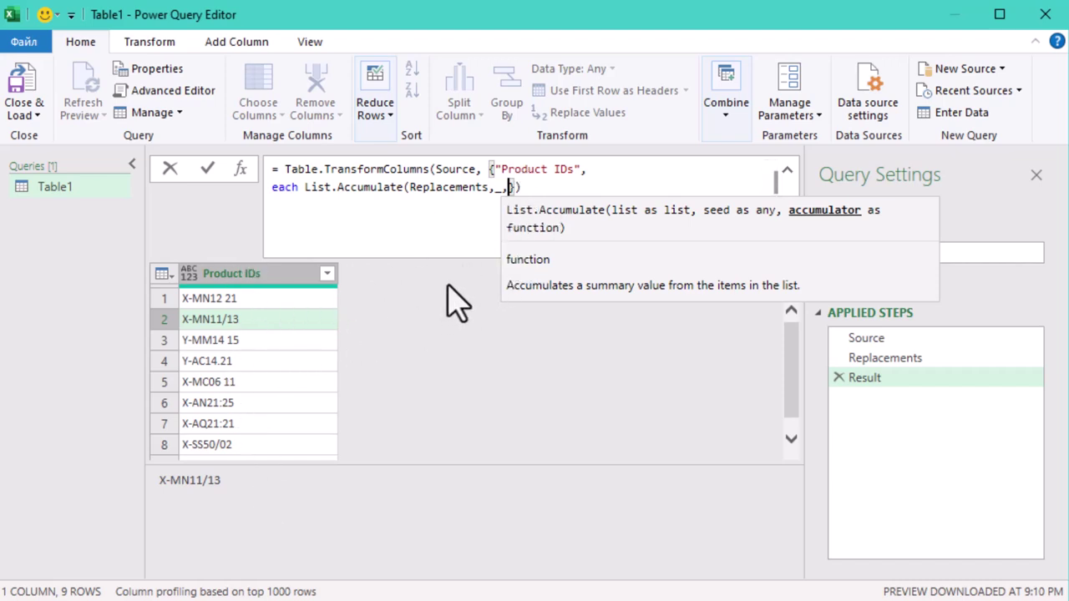
# - Begin the accumulator argument on a new line as a function with the parameters (x,y)=>
pyautogui.hotkey('shift', 'Return')
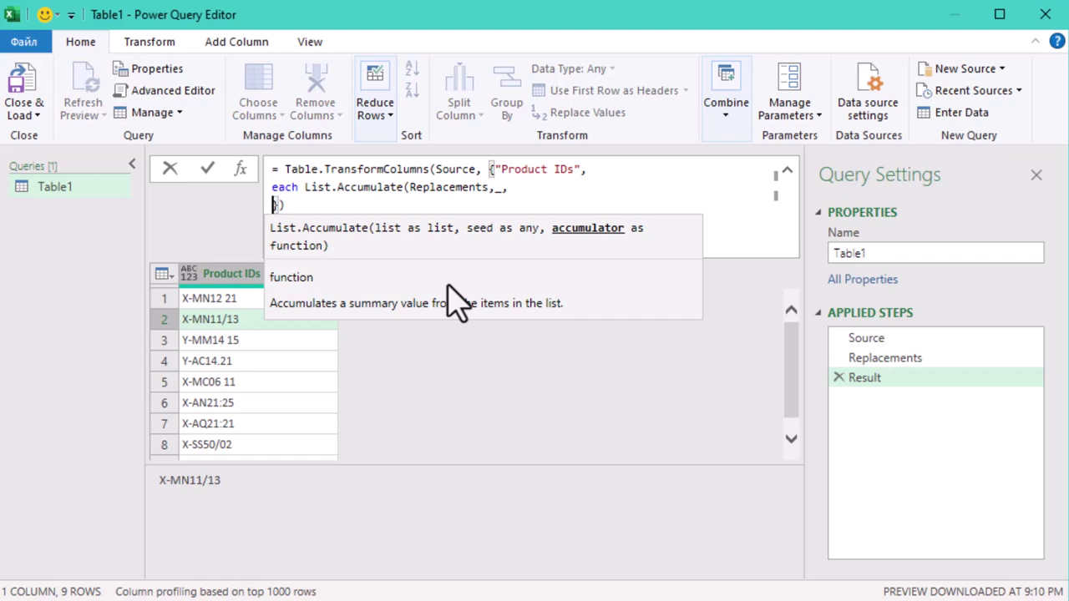
pyautogui.write('(')
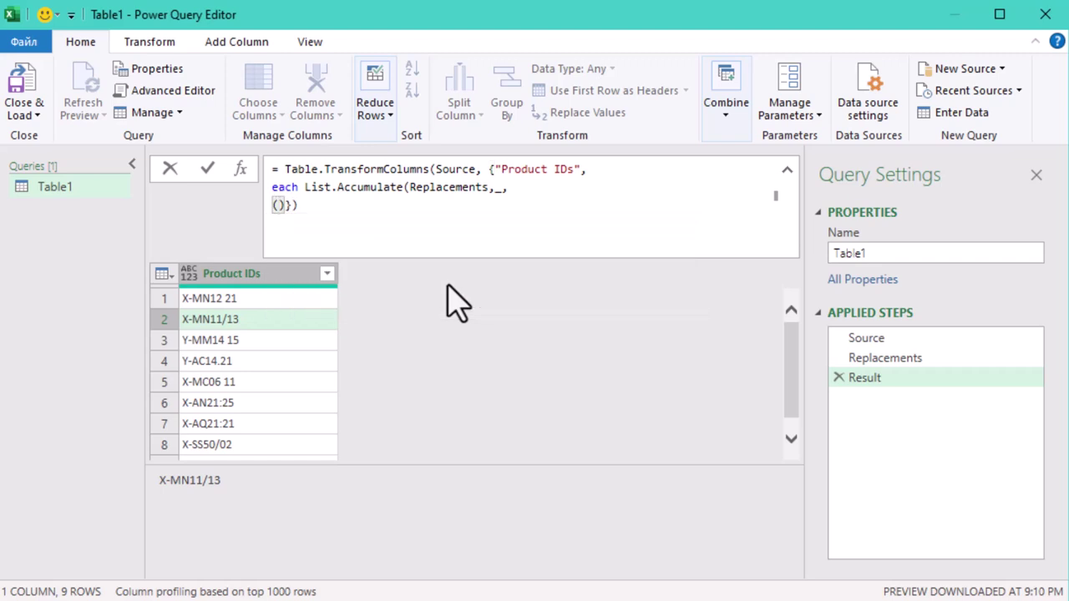
pyautogui.write('x,y')
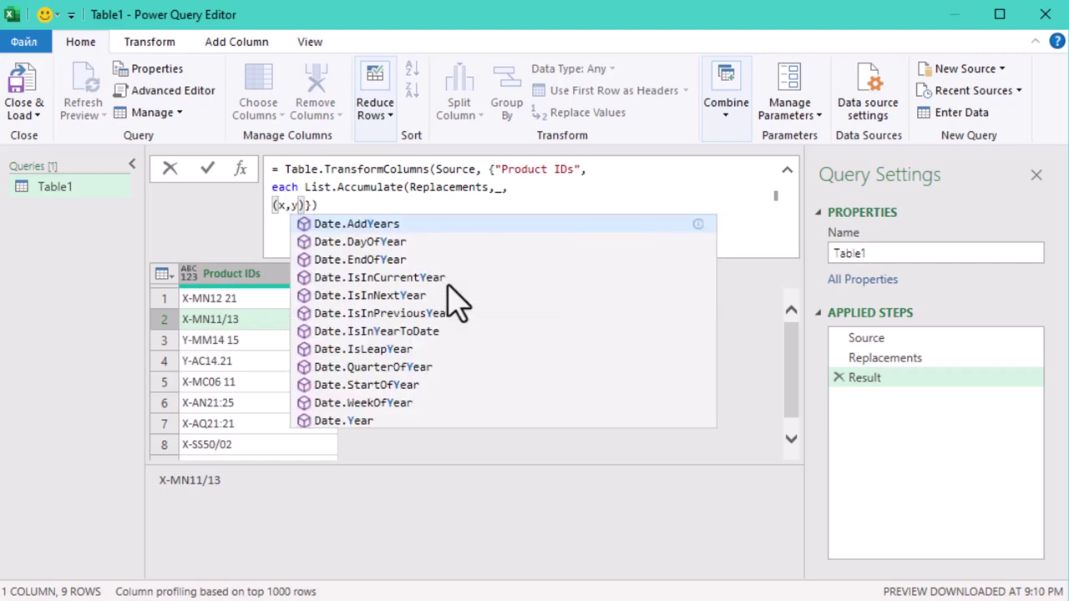
pyautogui.write(')')
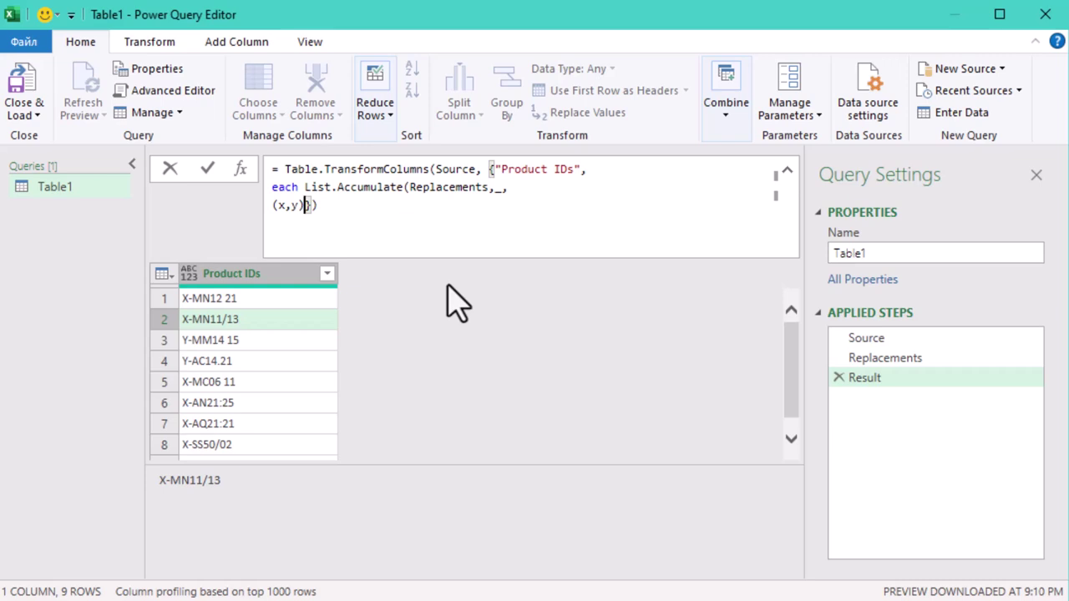
pyautogui.write('=')
pyautogui.write('>')
# - Complete the accumulator function with Text.Replace(x,y[Old],y[New]), close the List.Accumulate call and apply the Result formula
pyautogui.write('Text.Re')
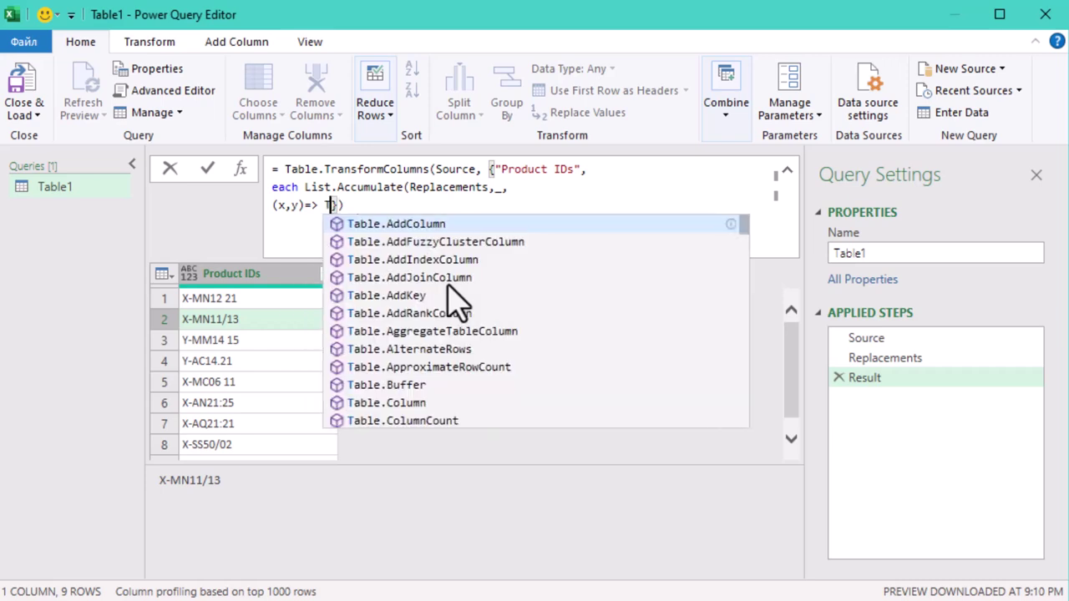
pyautogui.write('place(')
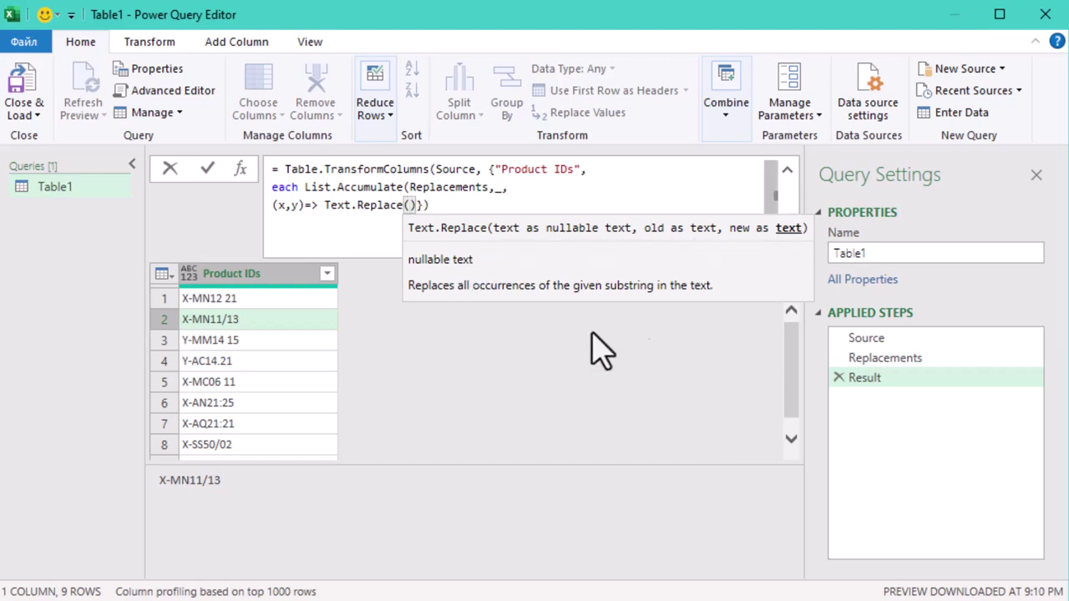
pyautogui.write('x,')
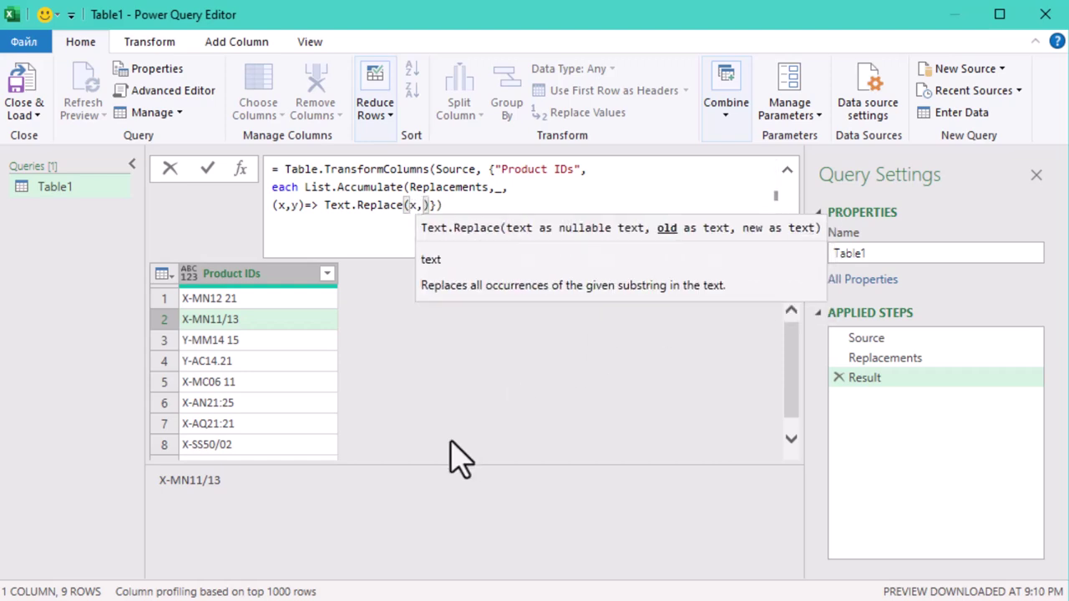
pyautogui.write('y[')
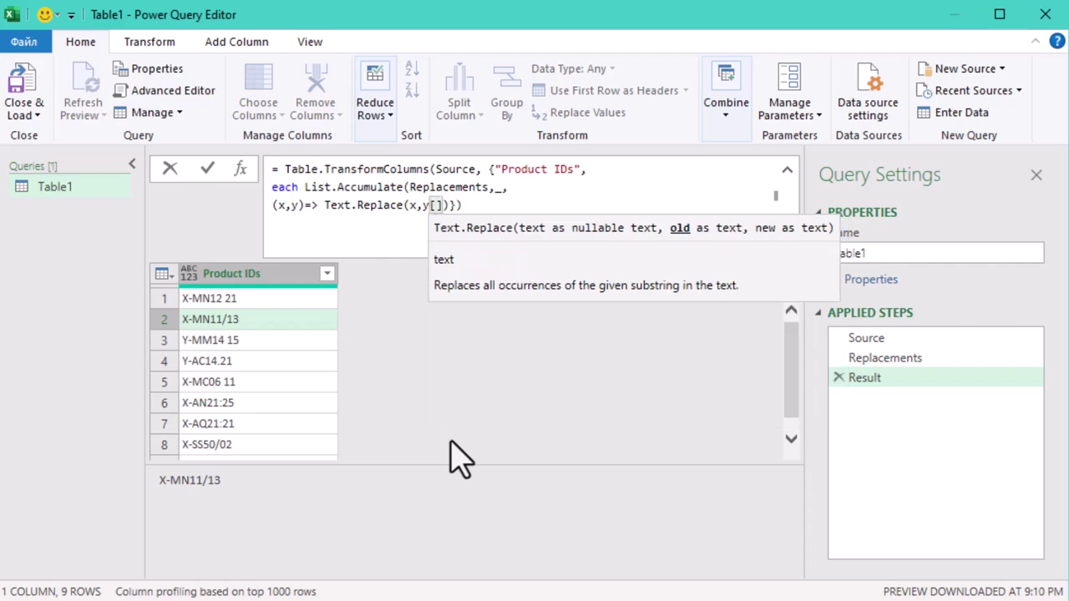
pyautogui.write('Old],')
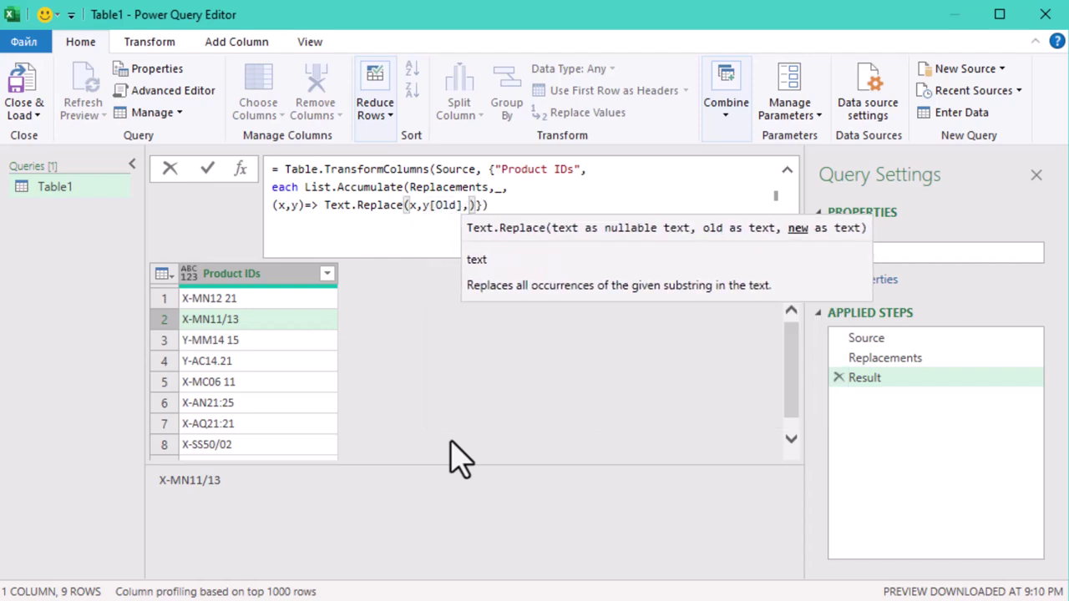
pyautogui.write('y[')
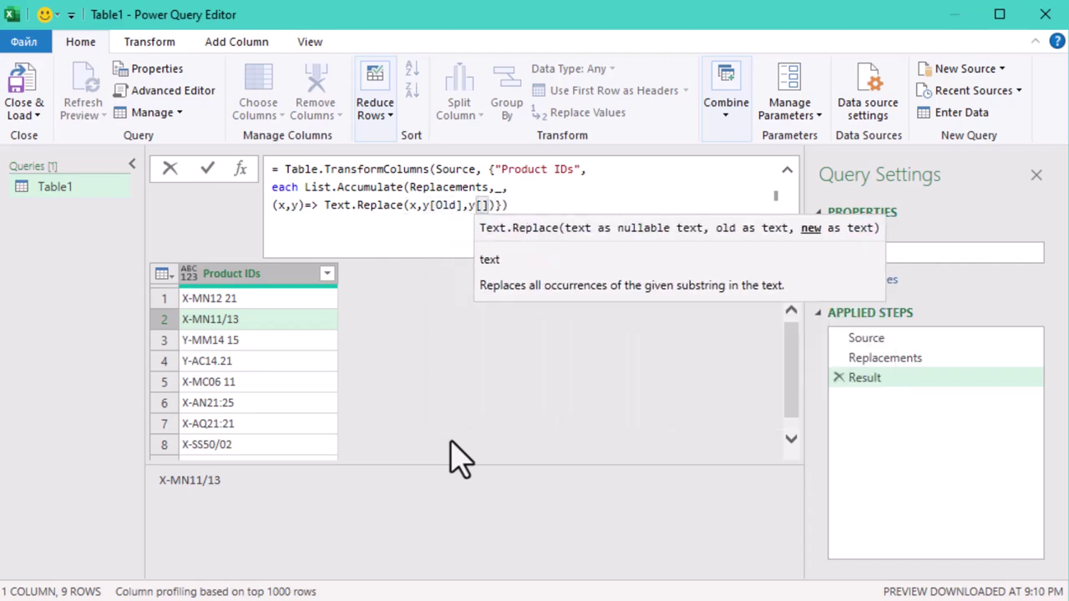
pyautogui.write('New])')
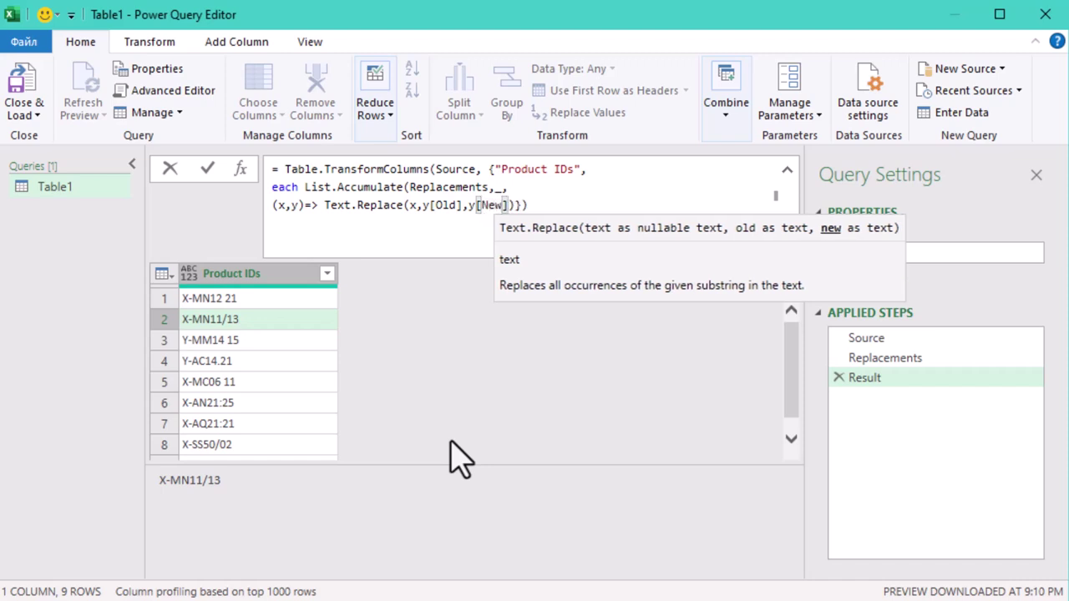
pyautogui.press('Return')
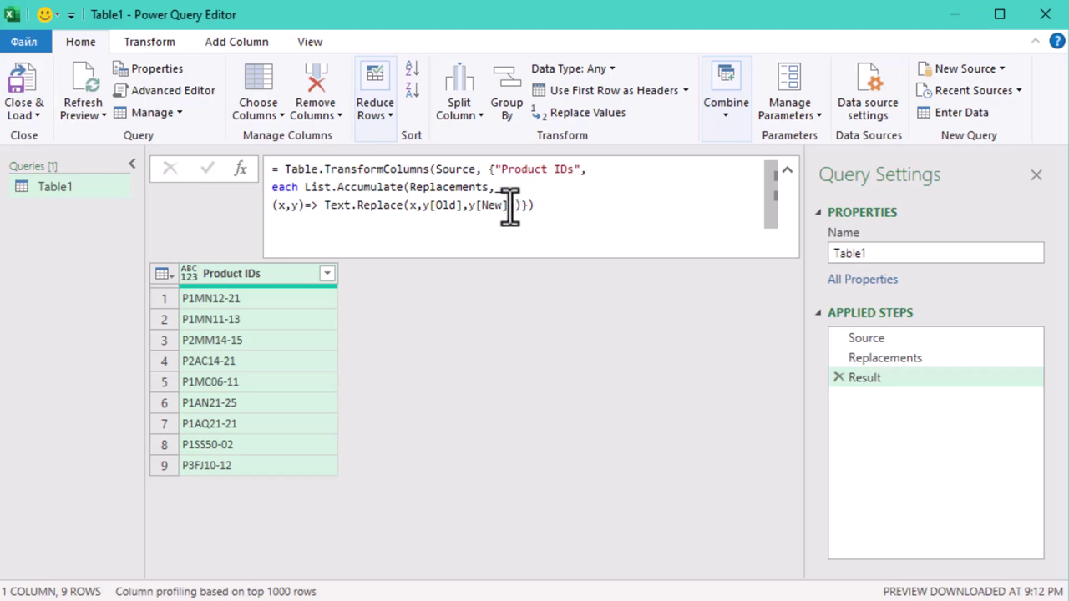
# - Inspect the first six transformed Product IDs values in the Result step one by one
pyautogui.click(255, 298)
pyautogui.click(258, 319)
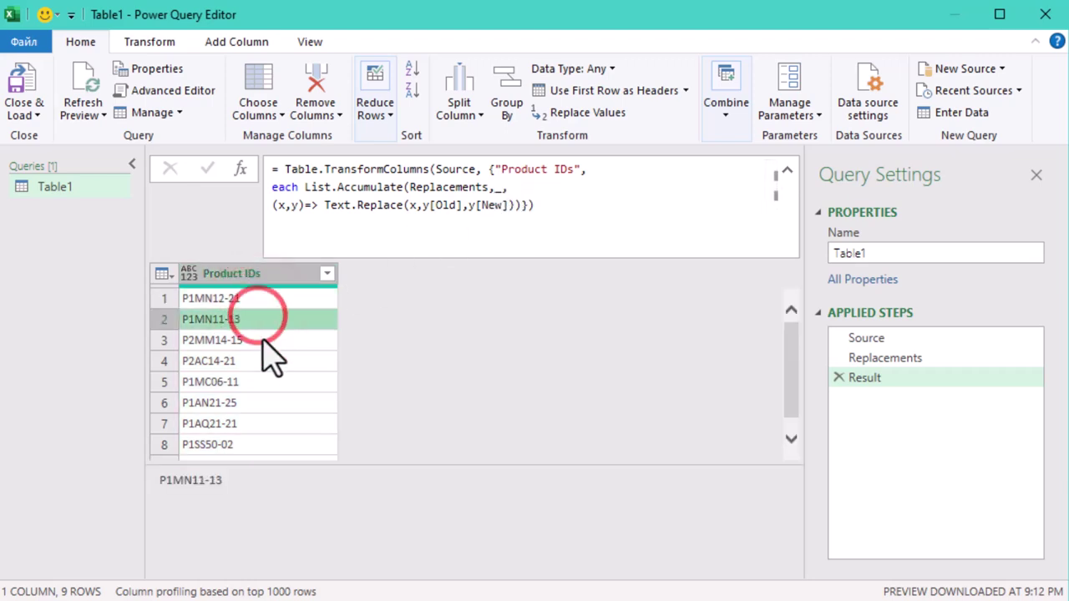
pyautogui.click(262, 340)
pyautogui.click(264, 360)
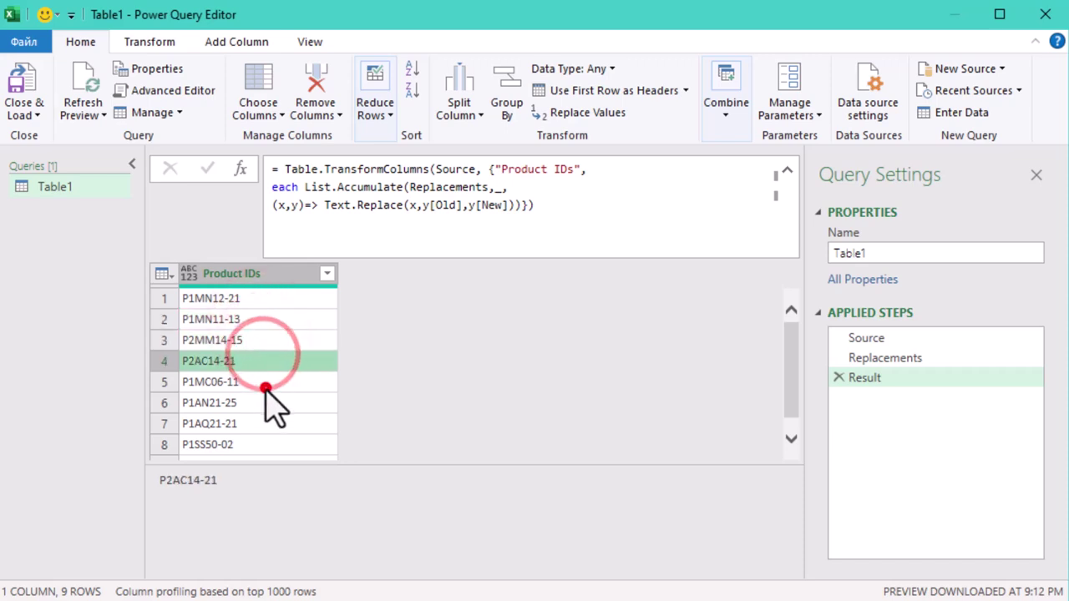
pyautogui.click(266, 384)
pyautogui.click(266, 404)
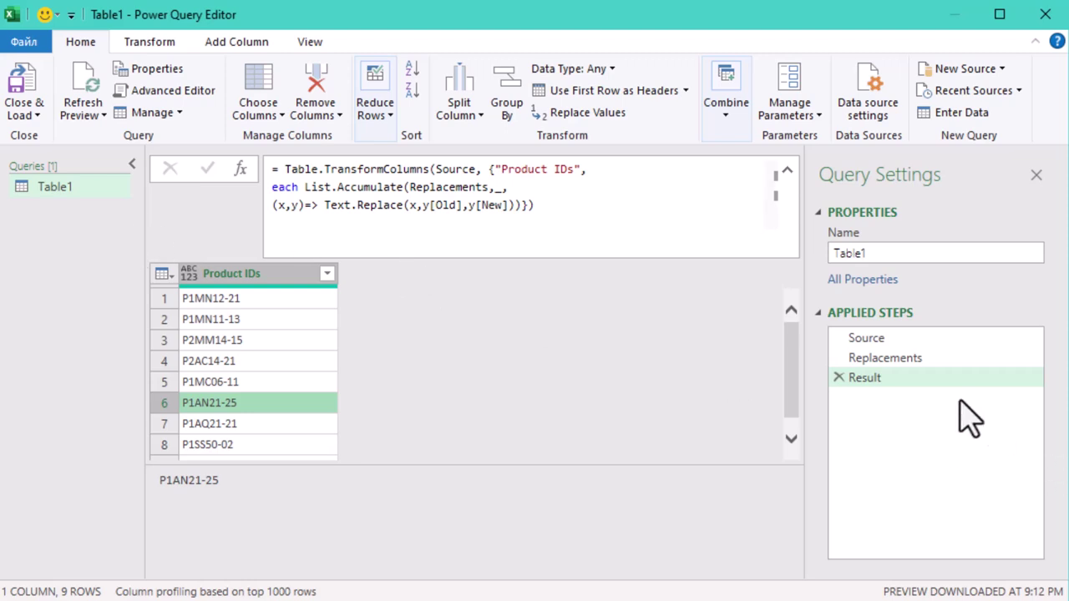
# - Compare the first Old/New record in the Replacements step with the Product IDs in the Source and Result steps
pyautogui.click(908, 359)
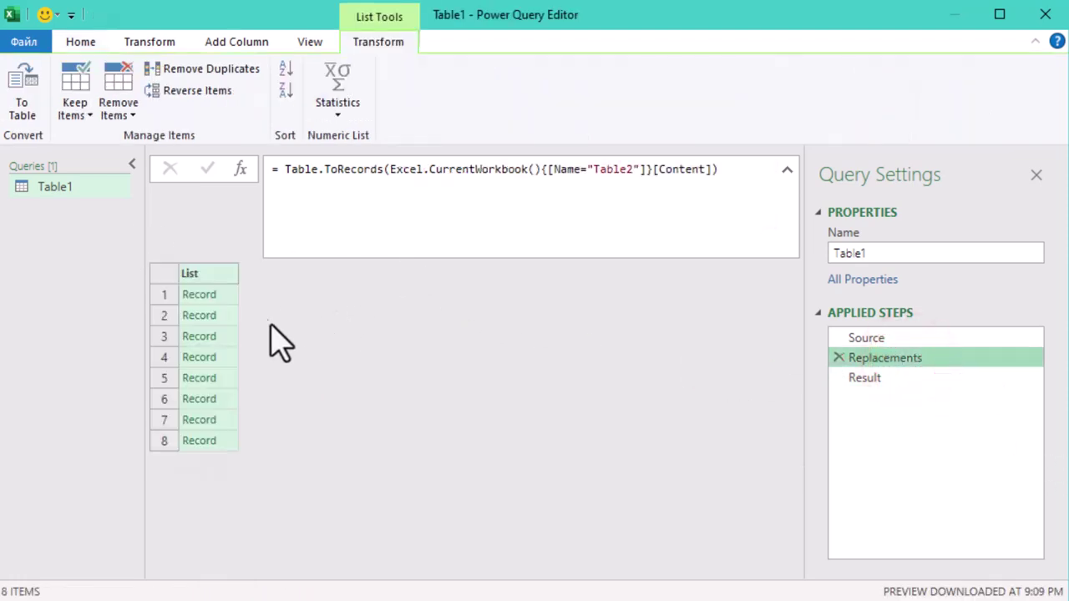
pyautogui.click(228, 294)
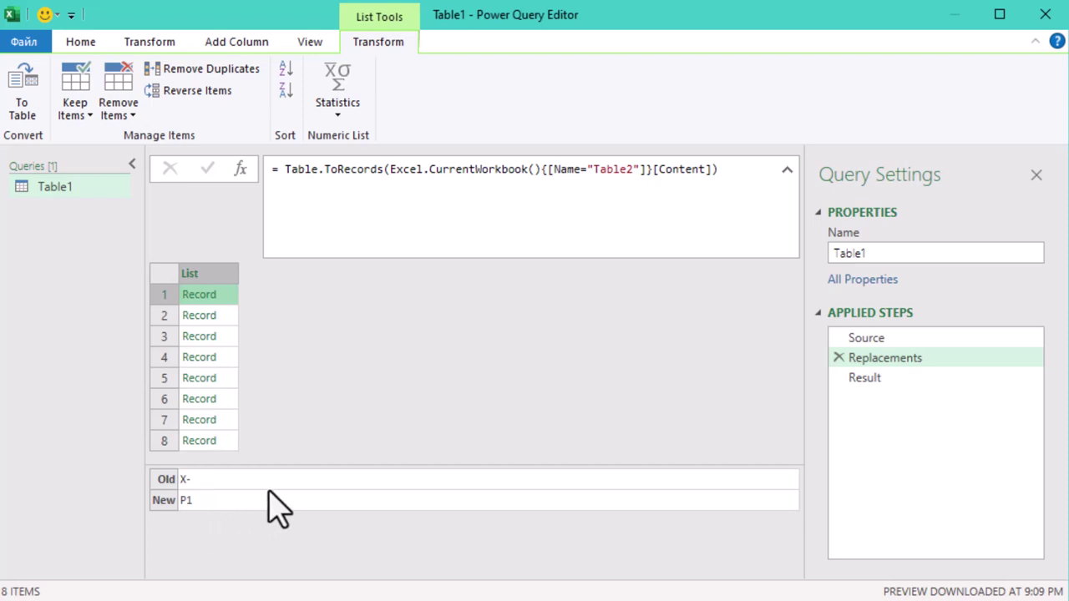
pyautogui.click(909, 339)
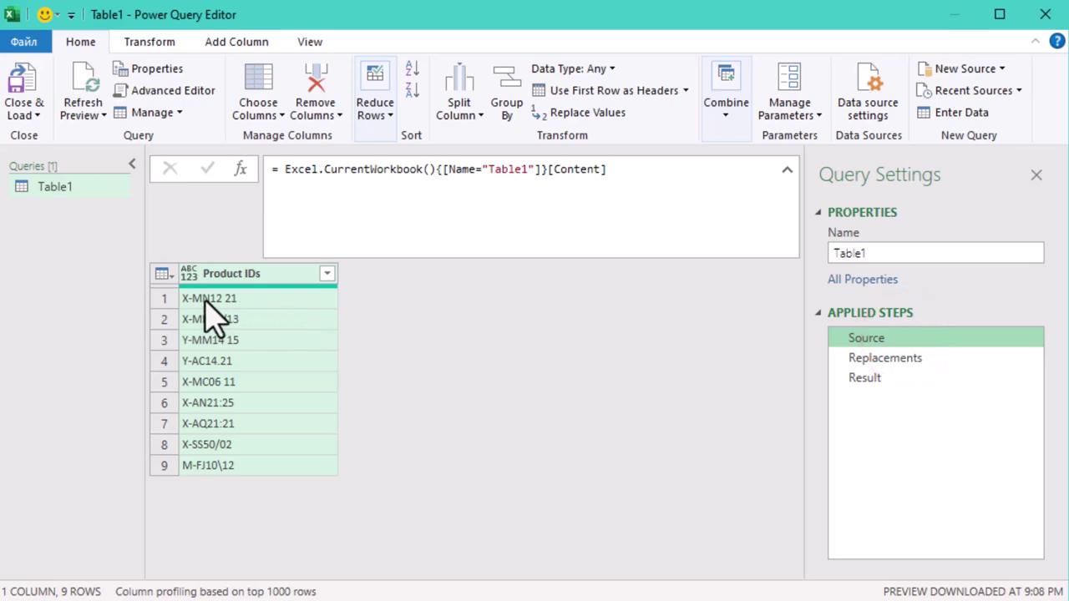
pyautogui.click(874, 384)
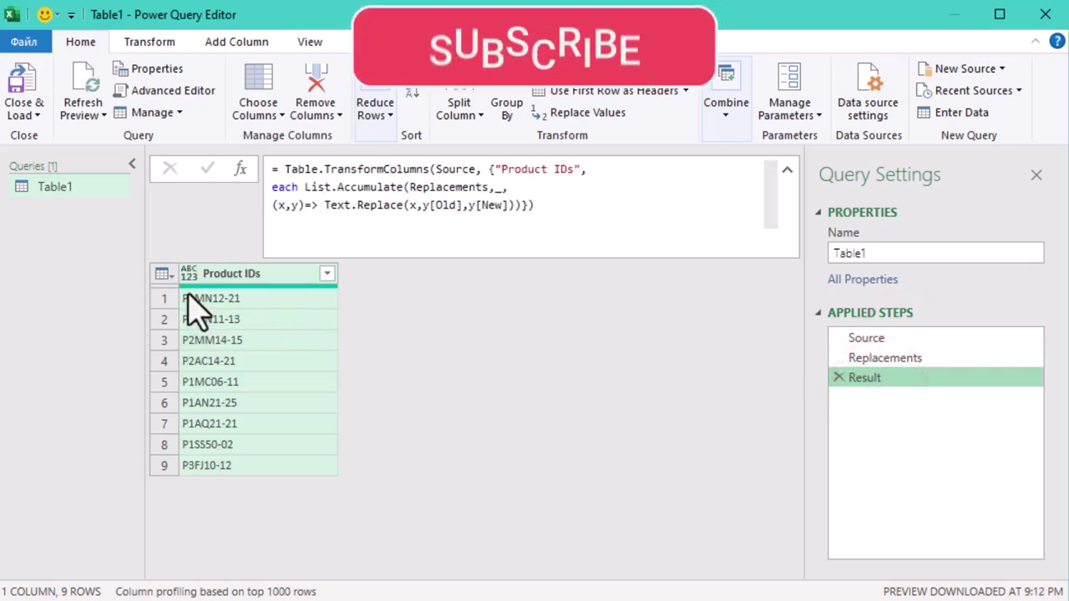
pyautogui.click(559, 314)
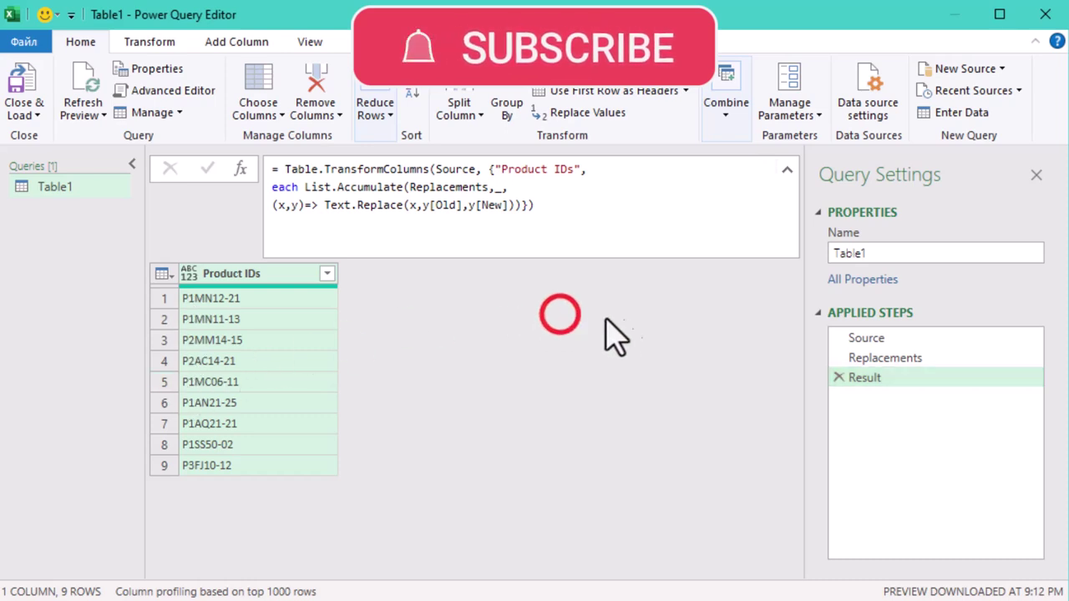